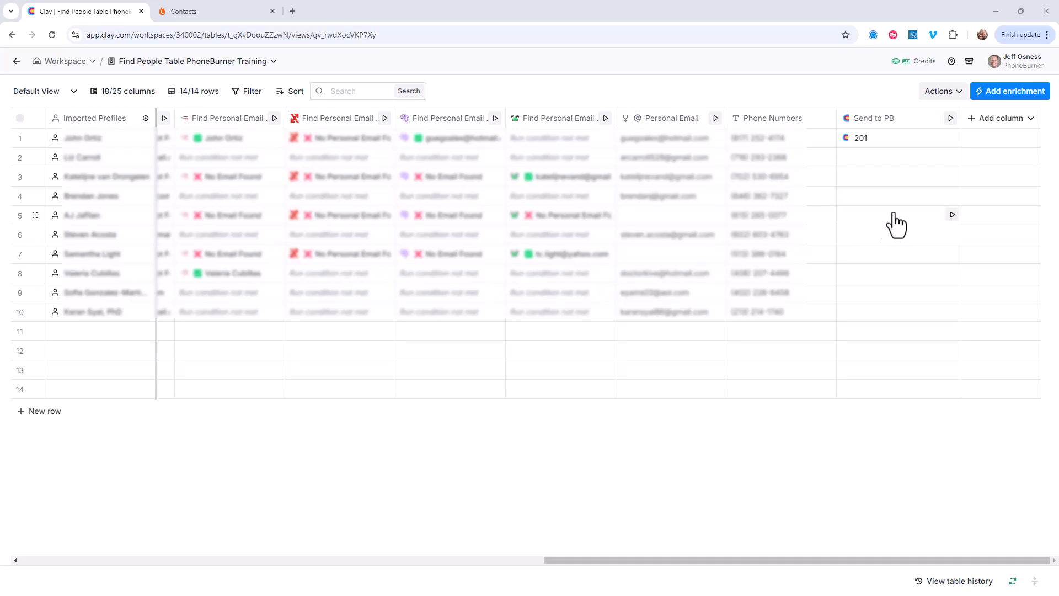
Step: Search the enrichments for phoneburner and open the template "PhoneBurner: Send your enriched contacts"
left_click(1000, 103)
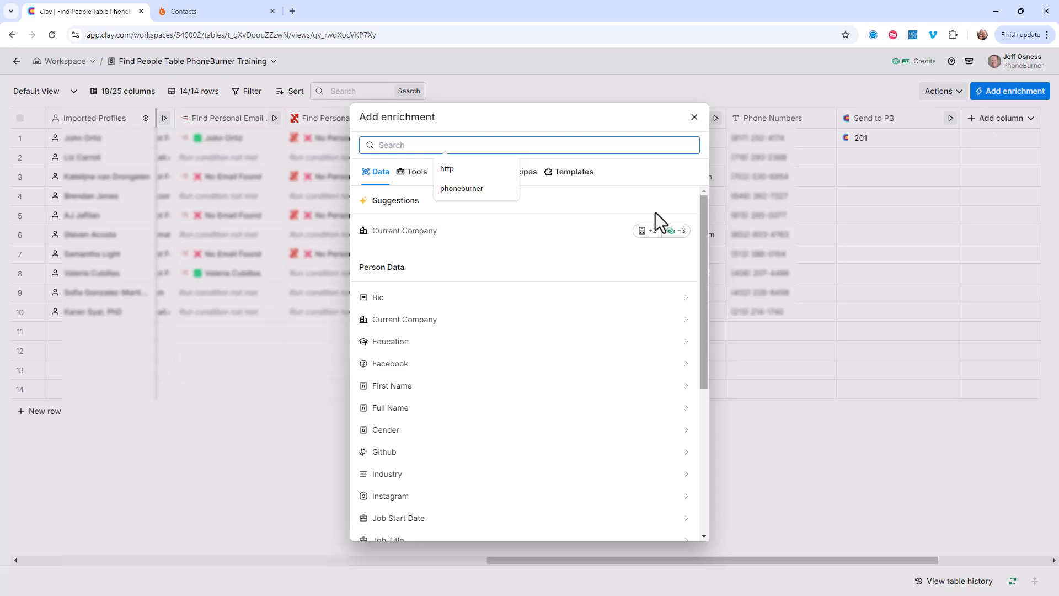
left_click(448, 191)
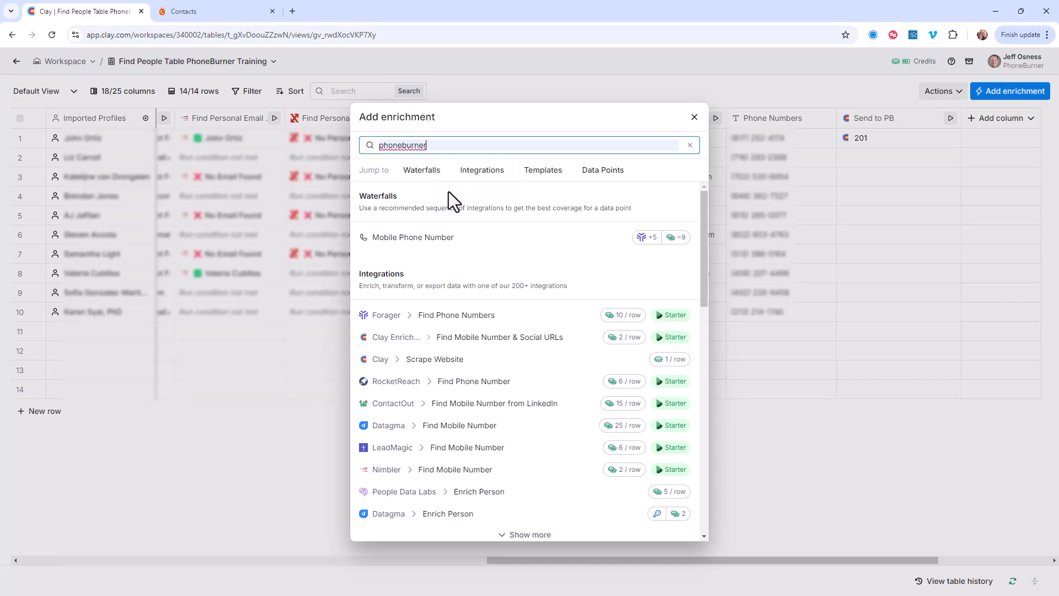
left_click(531, 182)
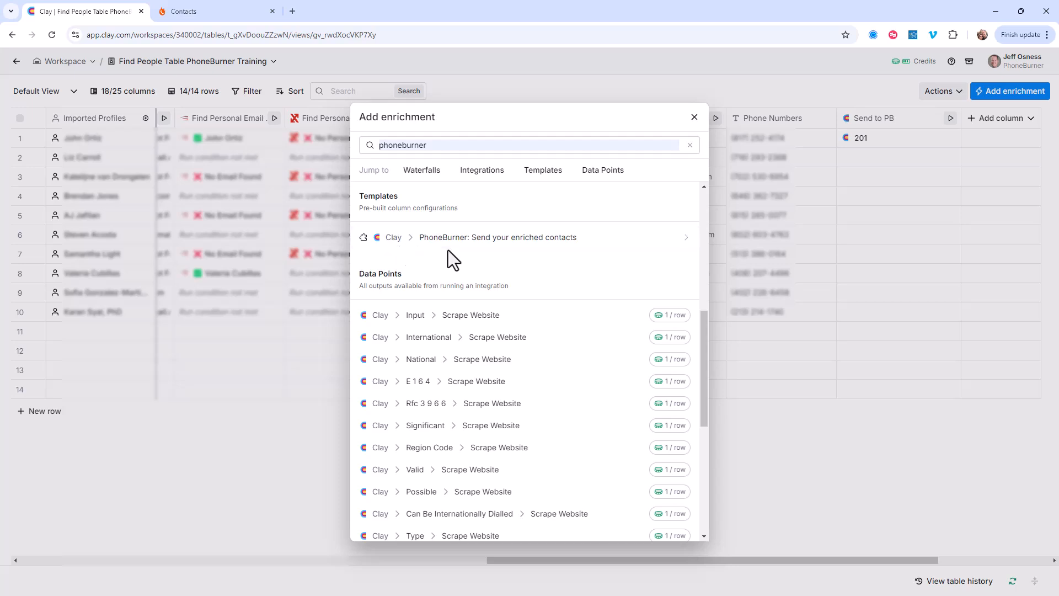
left_click(505, 243)
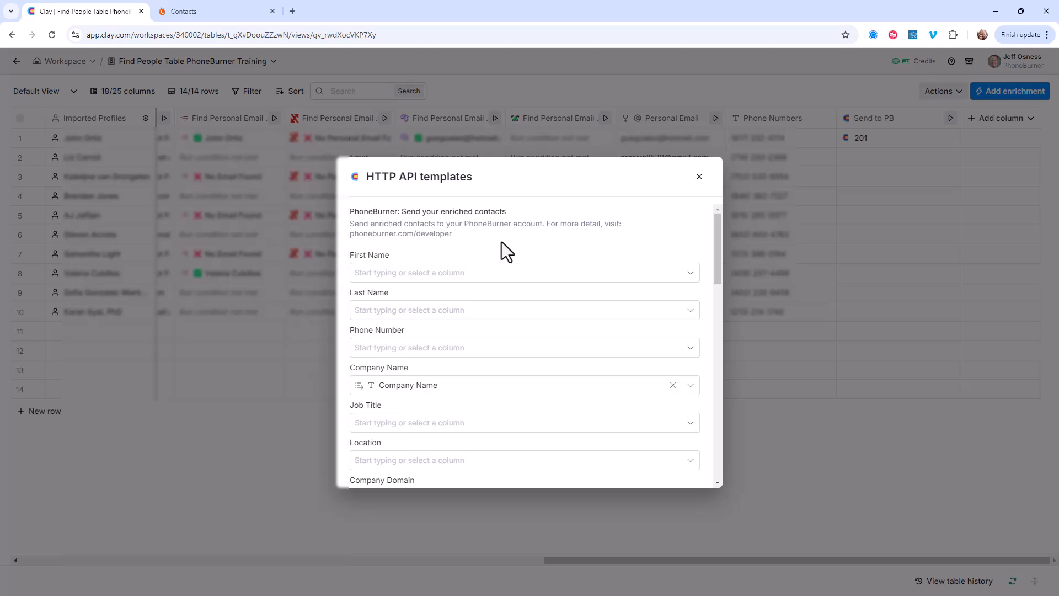
Step: Map the template's First Name, Last Name and Phone Number fields to the First Name, Last Name and Phone Numbers columns
left_click(417, 279)
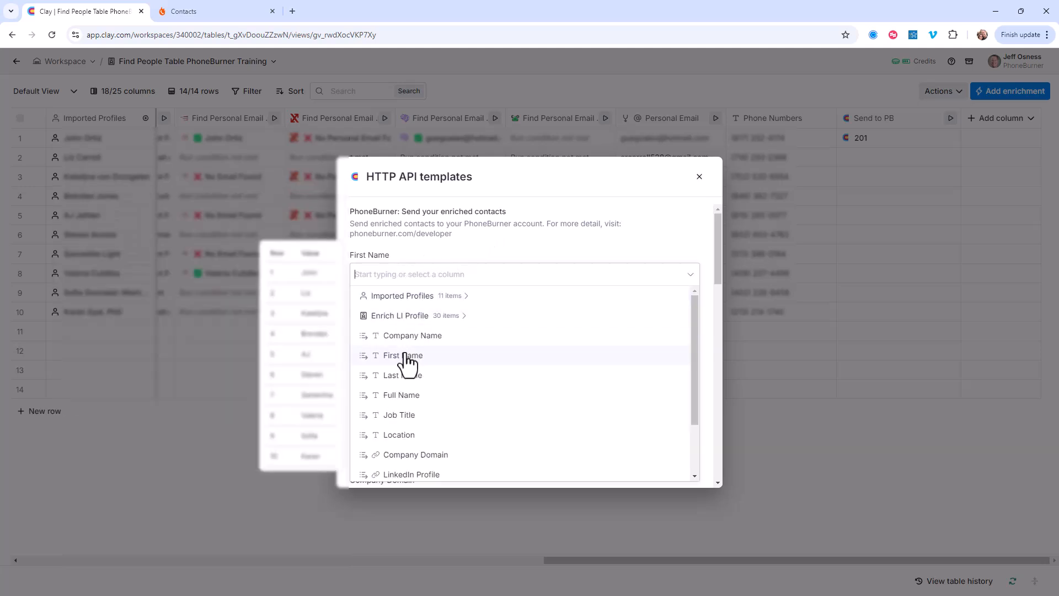
left_click(407, 358)
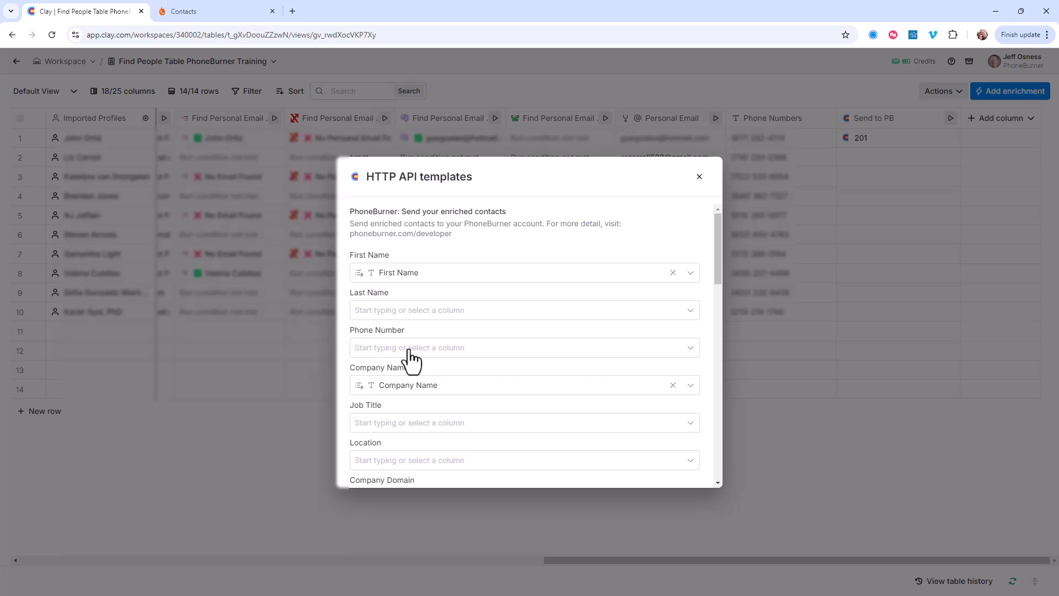
left_click(446, 312)
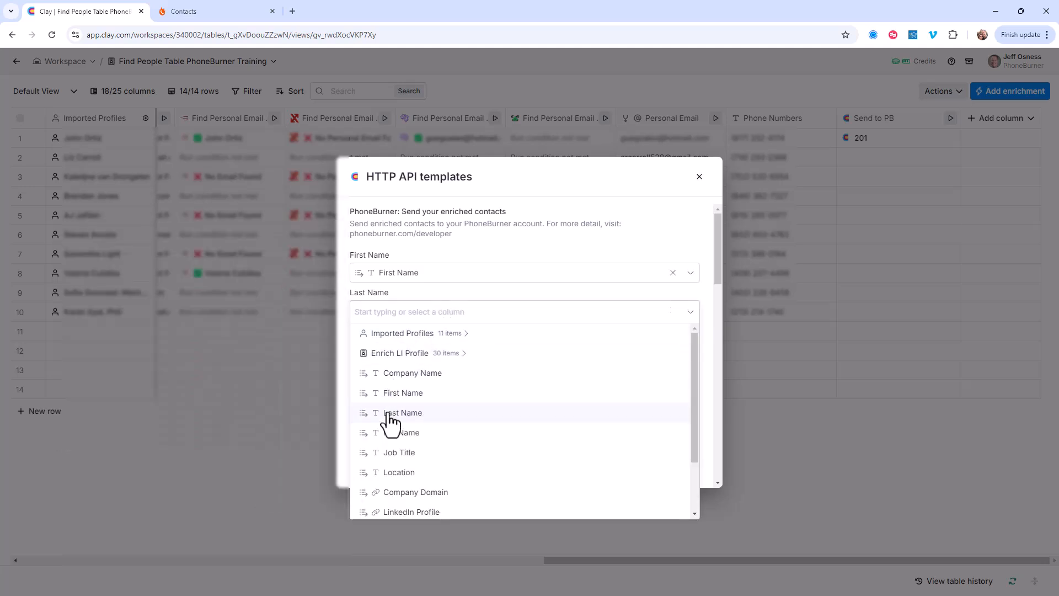
left_click(390, 413)
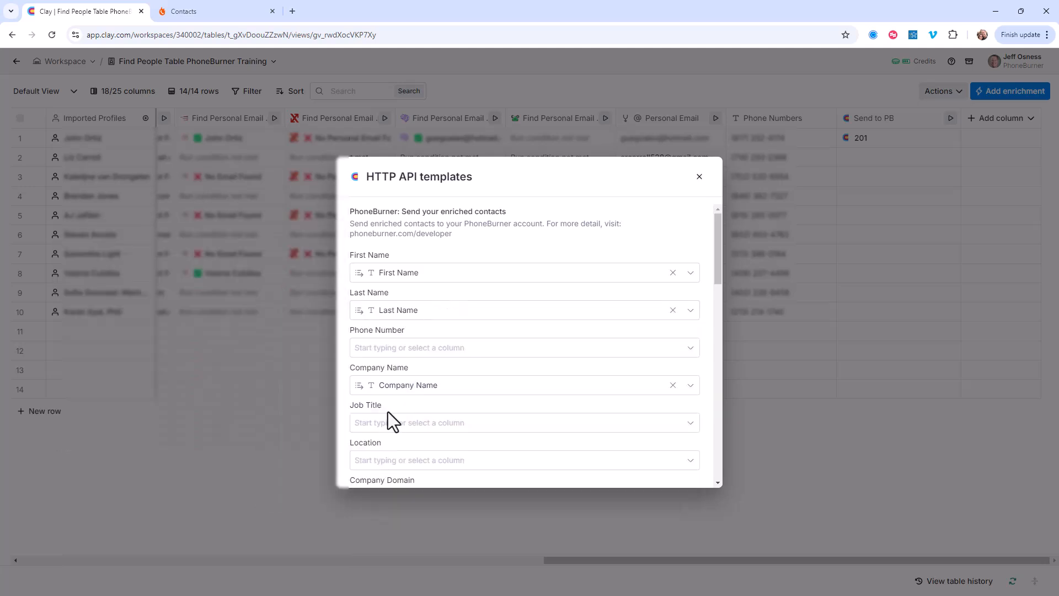
left_click(443, 350)
scroll(434, 485, "down", 2)
left_click(426, 508)
Step: Map the template's Job Title and Location fields to the Job Title and Location columns
scroll(446, 398, "down", 1)
left_click(443, 372)
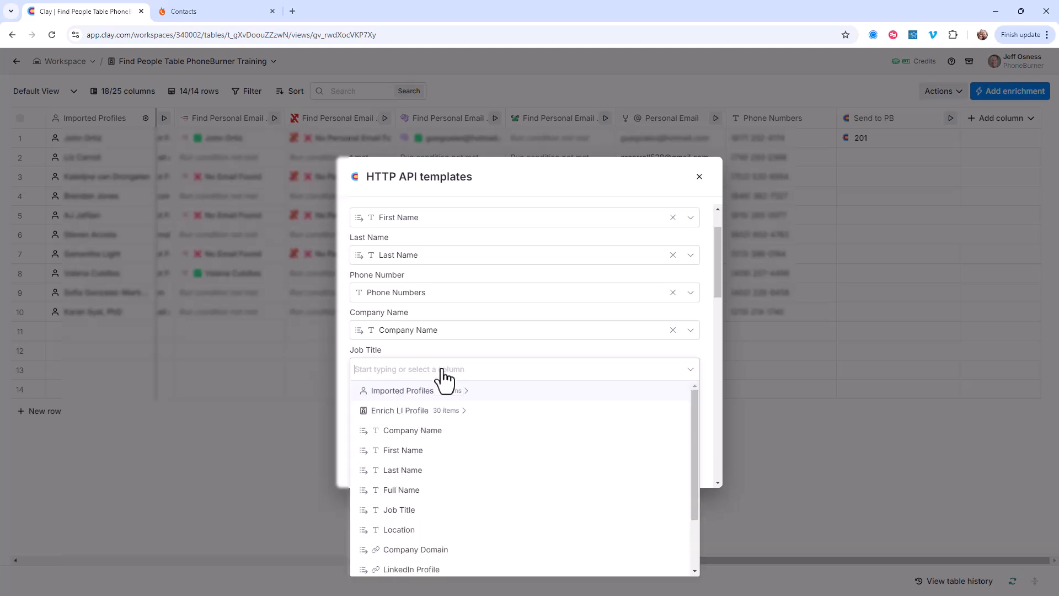
left_click(402, 510)
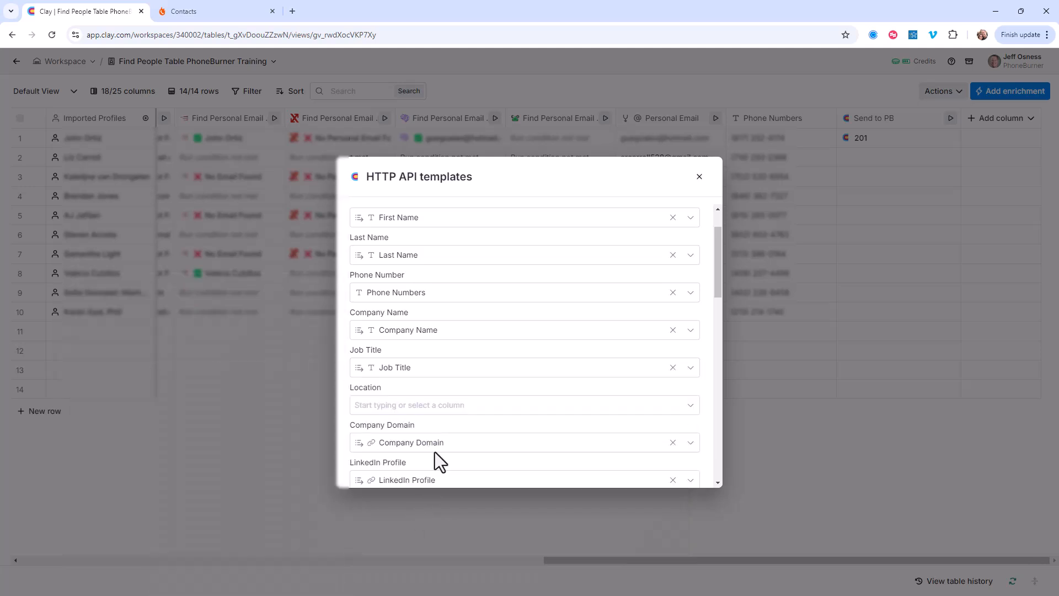
left_click(439, 406)
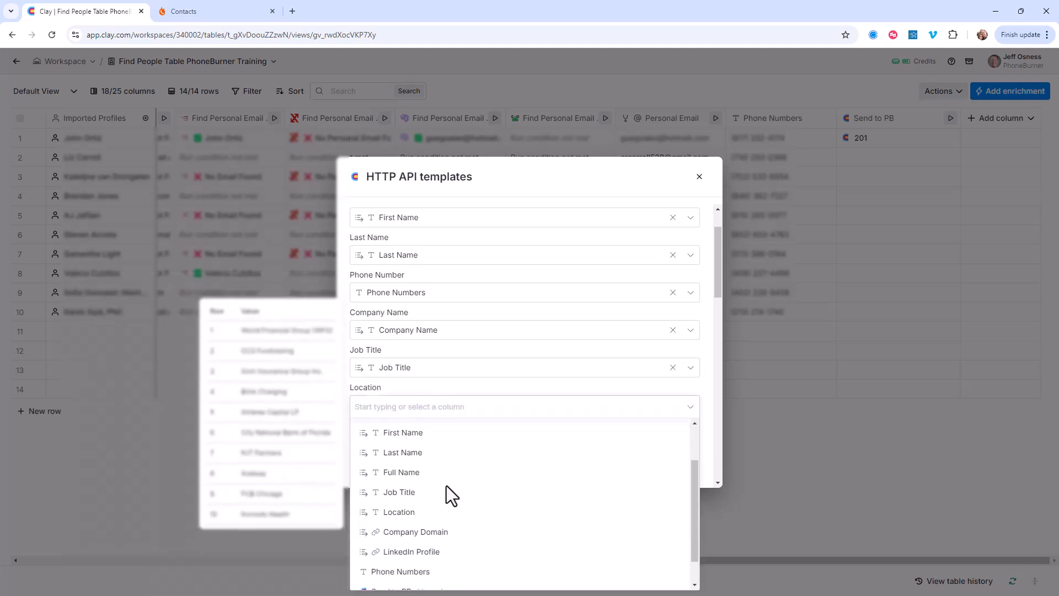
left_click(424, 512)
Step: Review the remaining field mappings and prompt preview, and apply the PhoneBurner template to the HTTP API enrichment
scroll(479, 398, "down", 1)
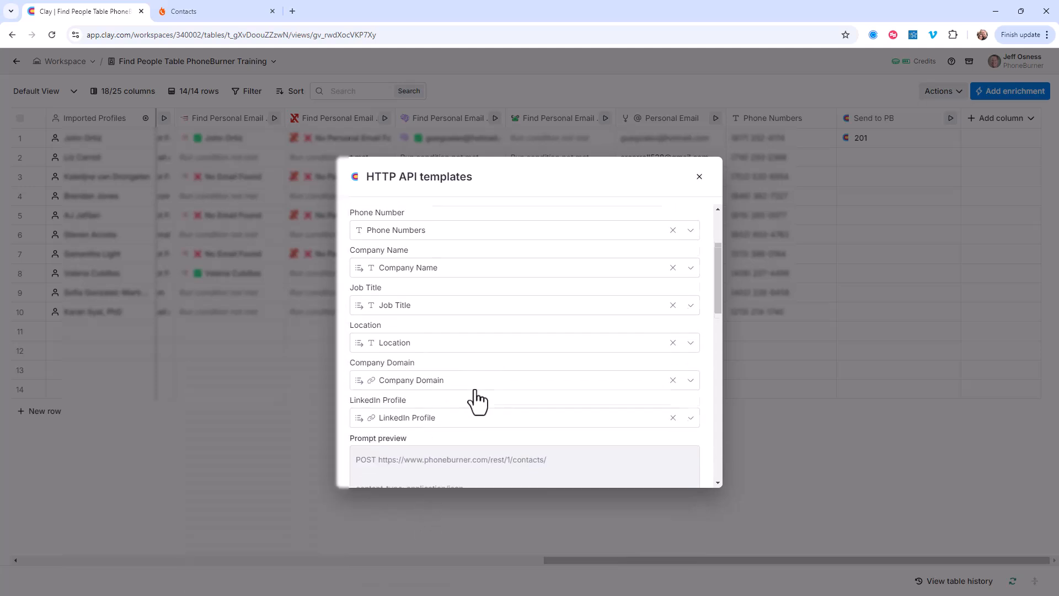
scroll(478, 391, "down", 1)
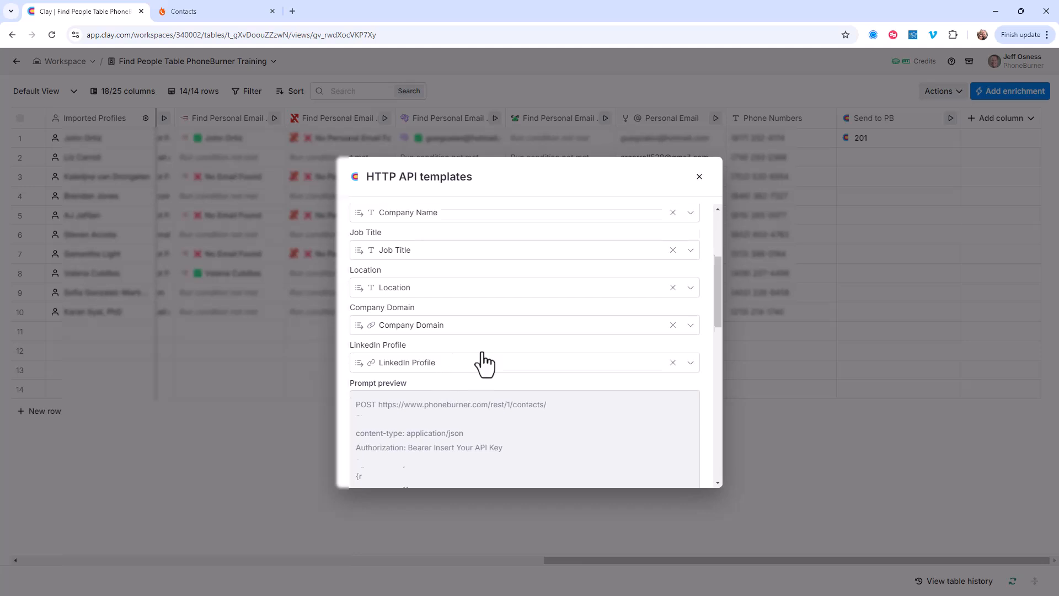
scroll(482, 349, "down", 8)
scroll(478, 371, "down", 4)
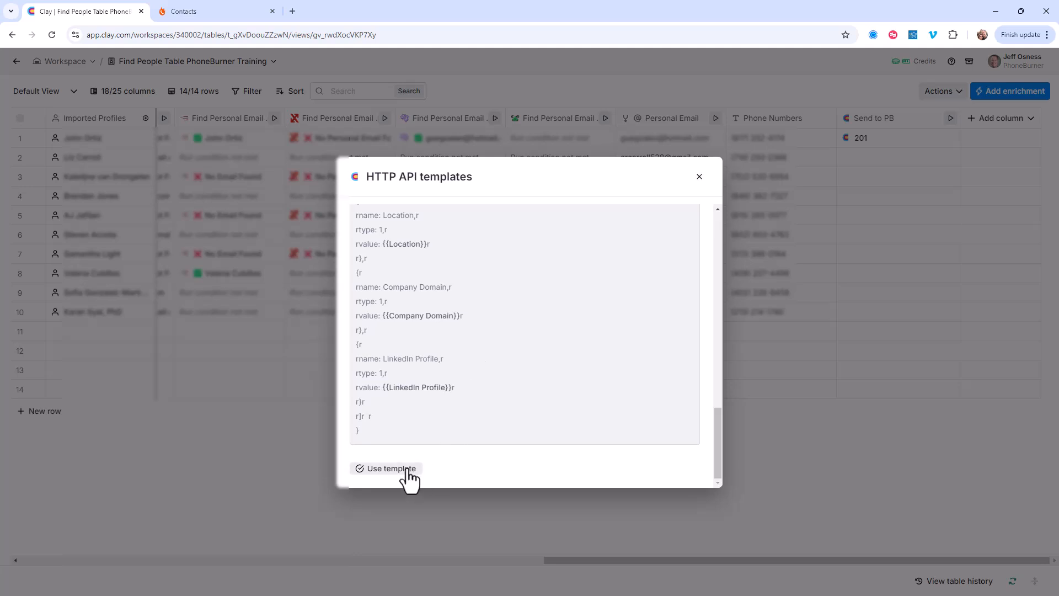
left_click(391, 468)
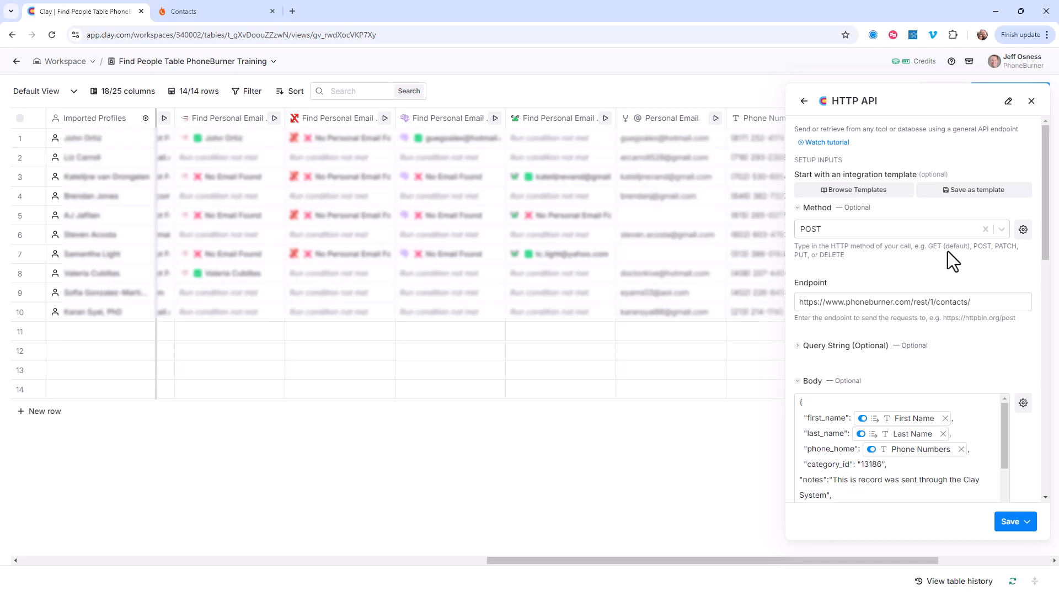
Step: Switch off the toggle on the Last Name column token in the request body
scroll(948, 251, "down", 2)
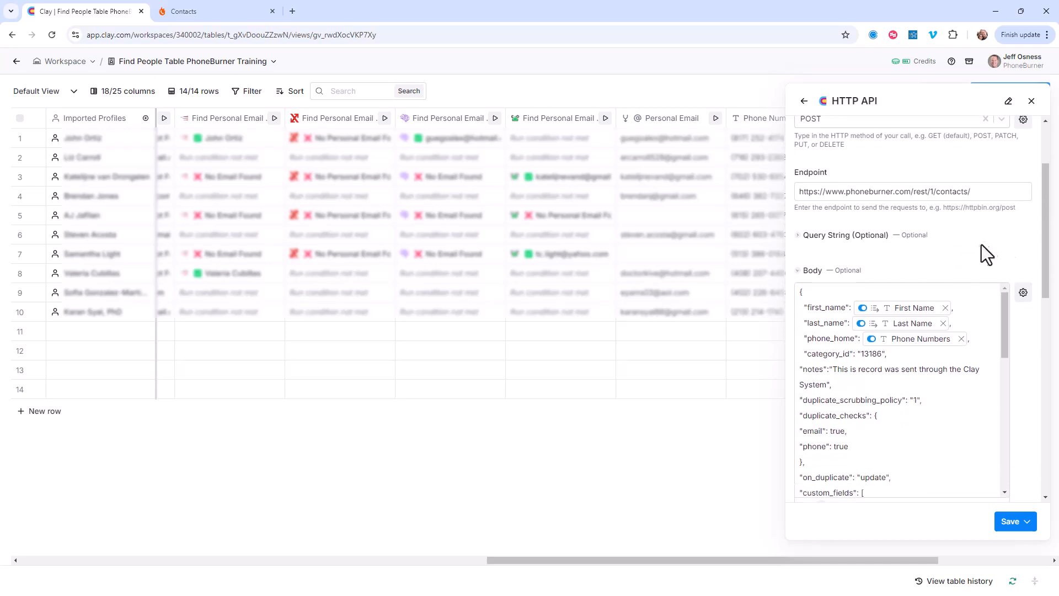
scroll(987, 238, "down", 1)
scroll(1024, 200, "down", 1)
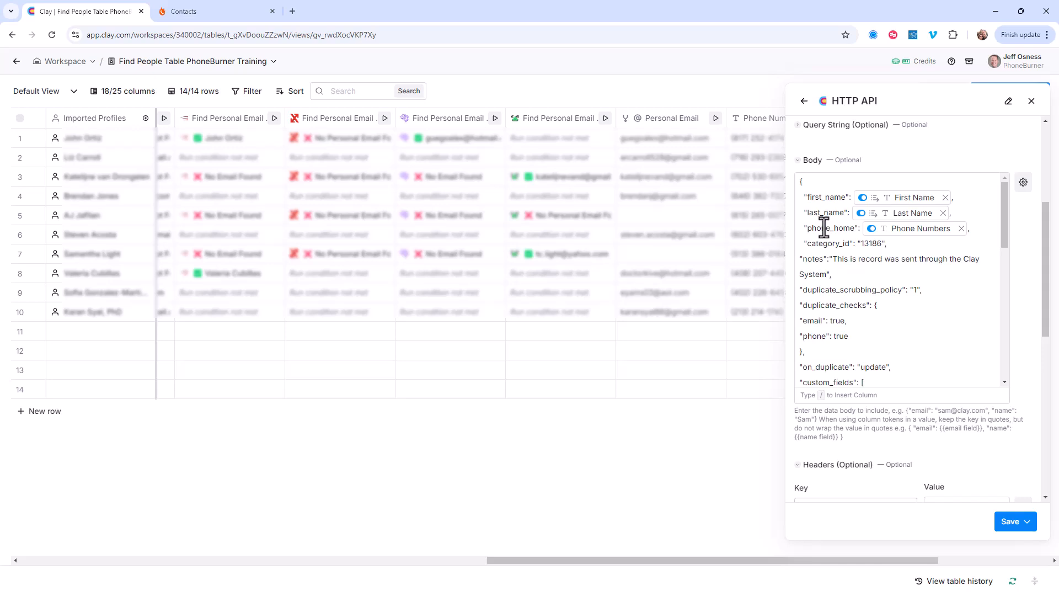
mouse_move(859, 219)
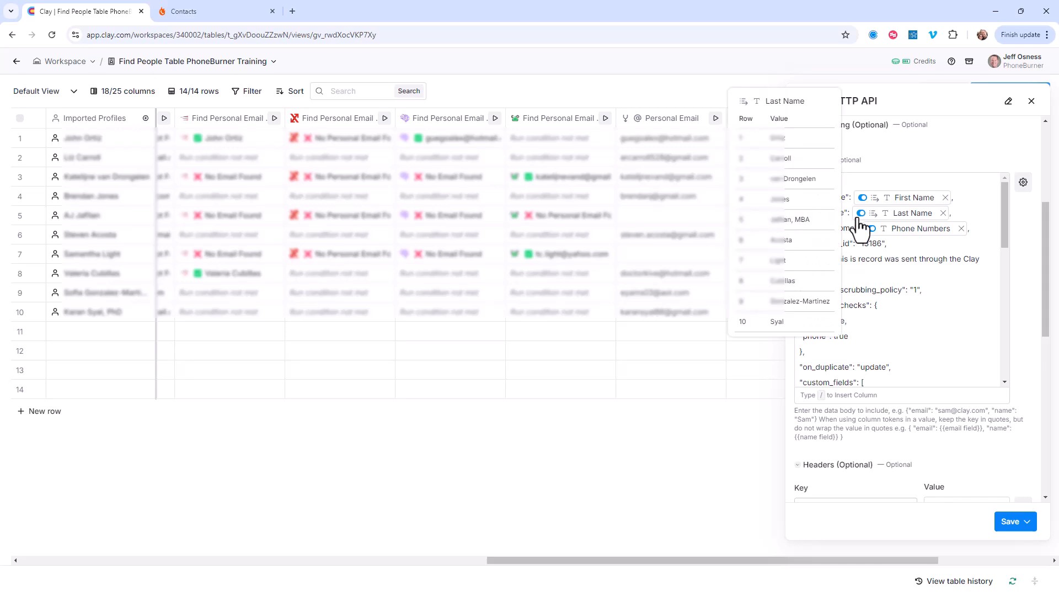
left_click(861, 214)
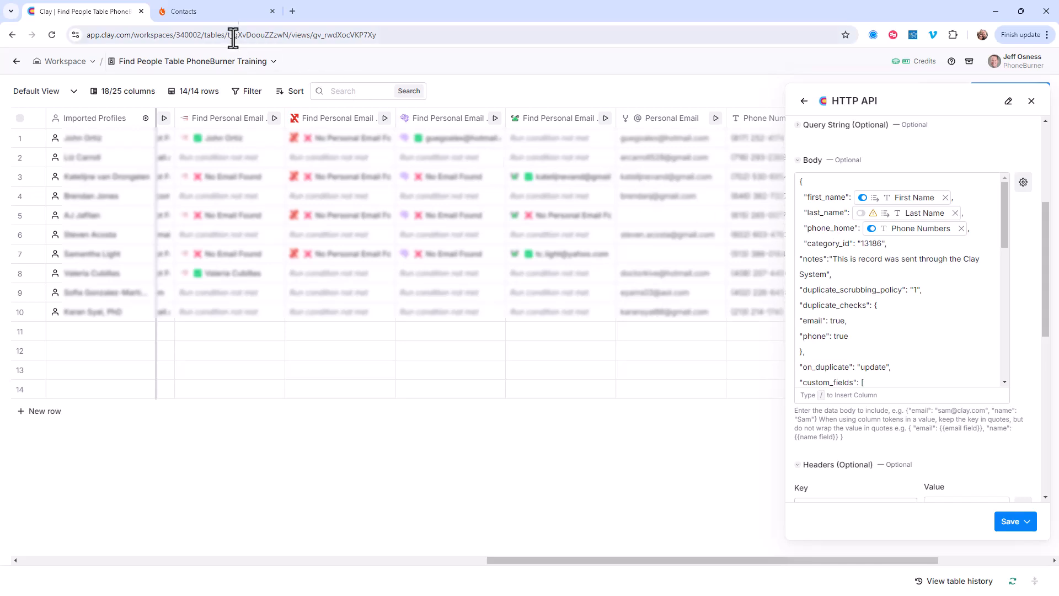
Step: Switch to PhoneBurner, open the contact folder settings and copy the Clay Prospects folder's ID
left_click(231, 10)
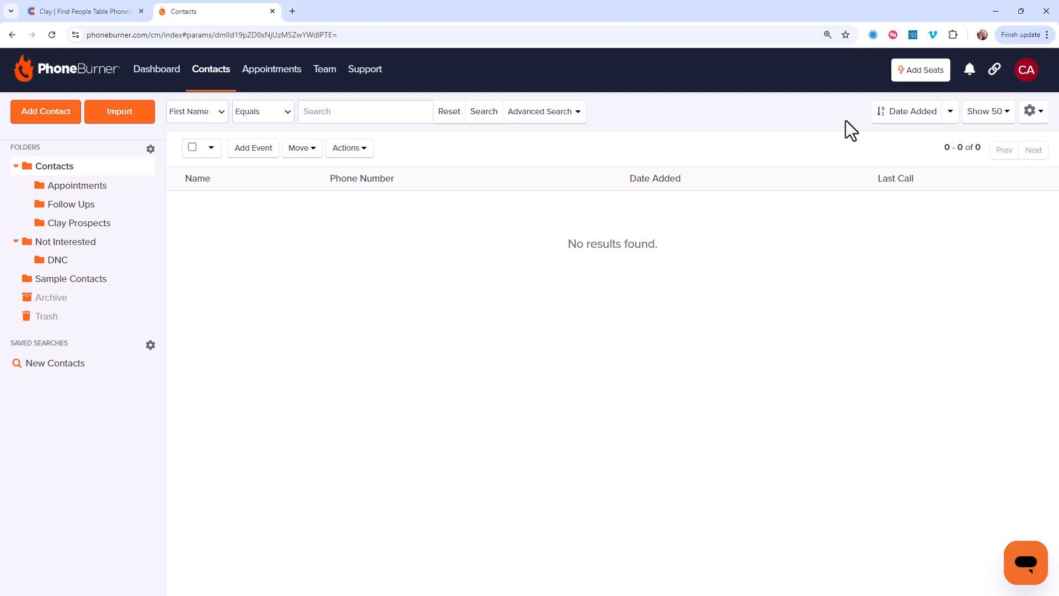
left_click(1029, 124)
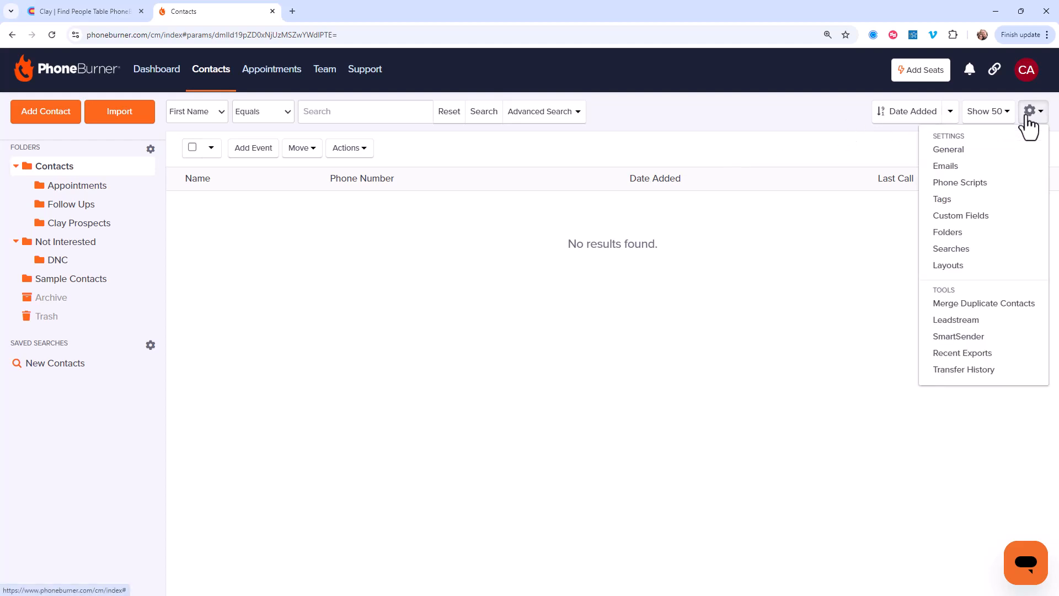
left_click(958, 233)
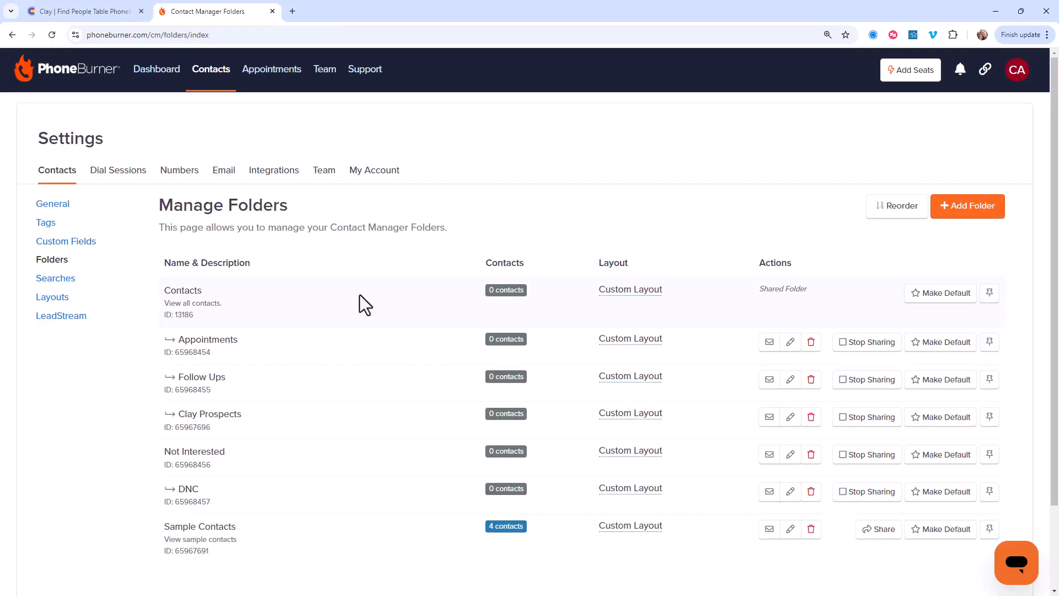
scroll(291, 298, "down", 2)
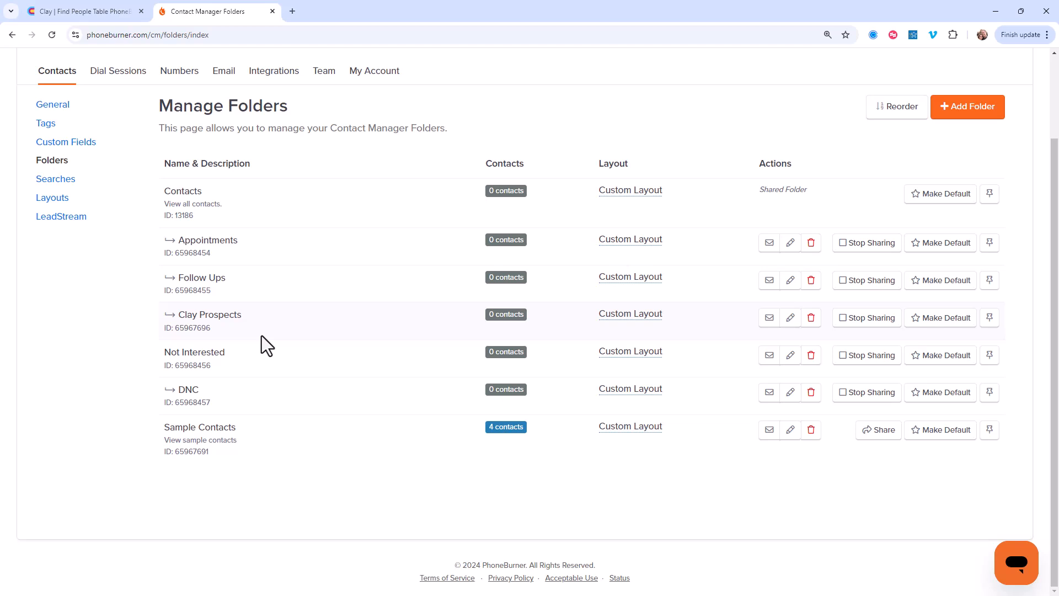
double_click(198, 329)
key("ctrl+c")
Step: Back in Clay, set category_id in the request body to the Clay Prospects folder ID, 65967696
left_click(104, 13)
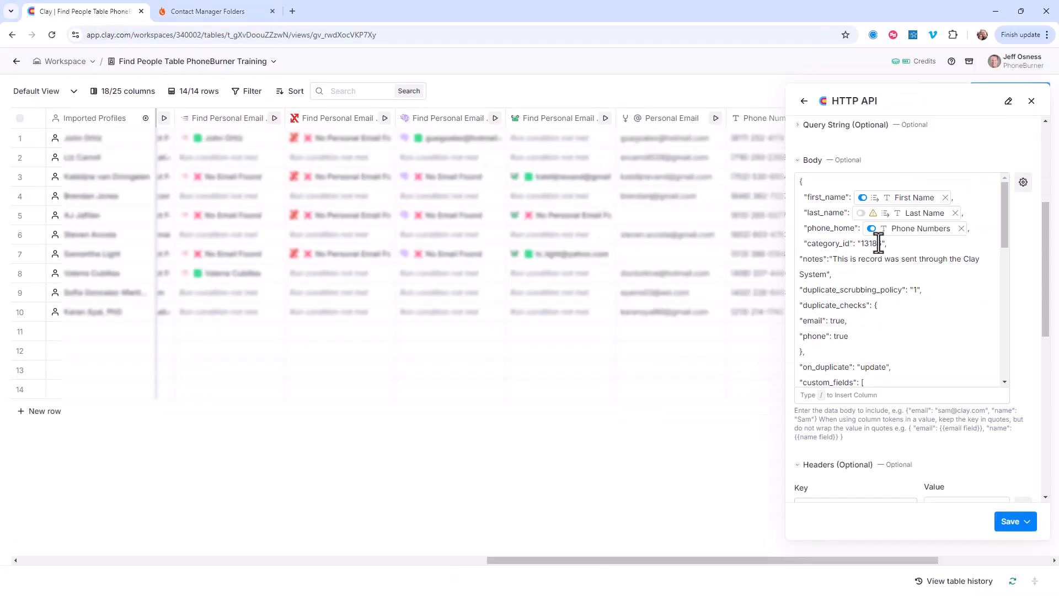
left_click_drag(882, 243, 862, 245)
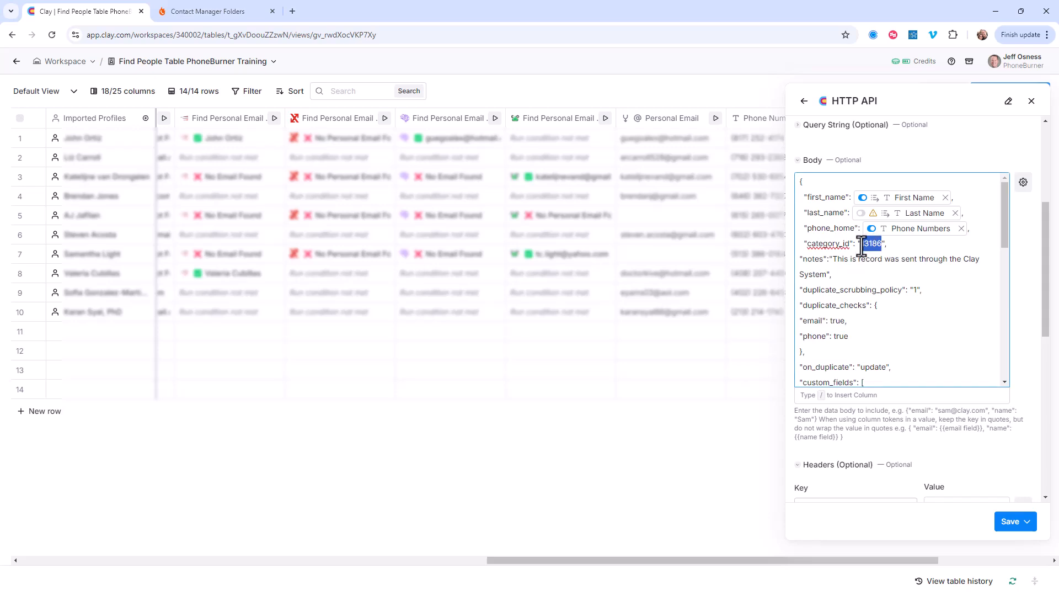
key("ctrl+v")
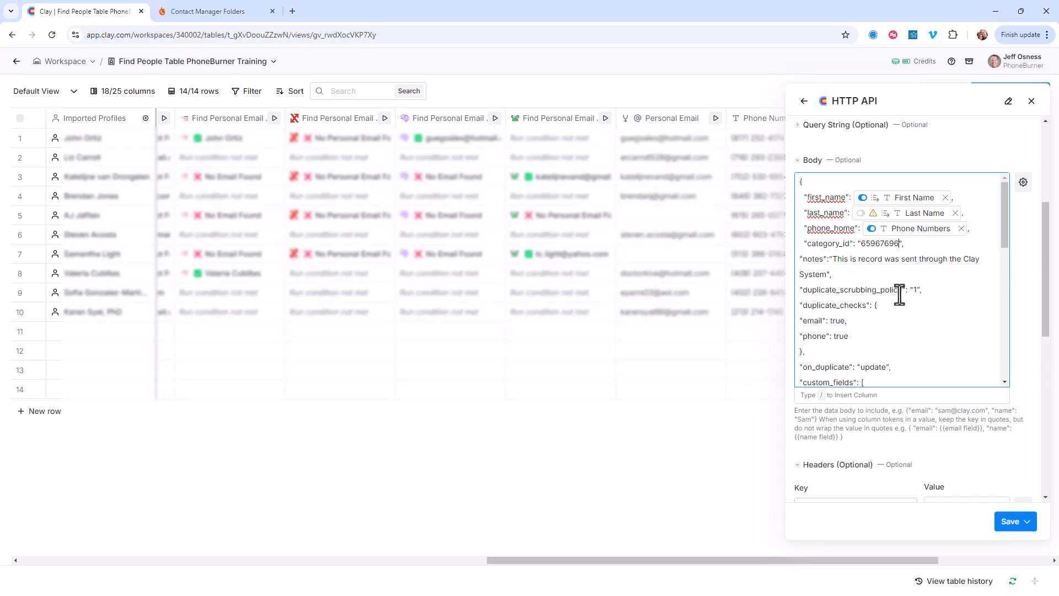
Step: Switch off the toggles on the custom field column tokens in the request body, including Job Title, Location, Company Domain and LinkedIn Profile
scroll(900, 294, "down", 3)
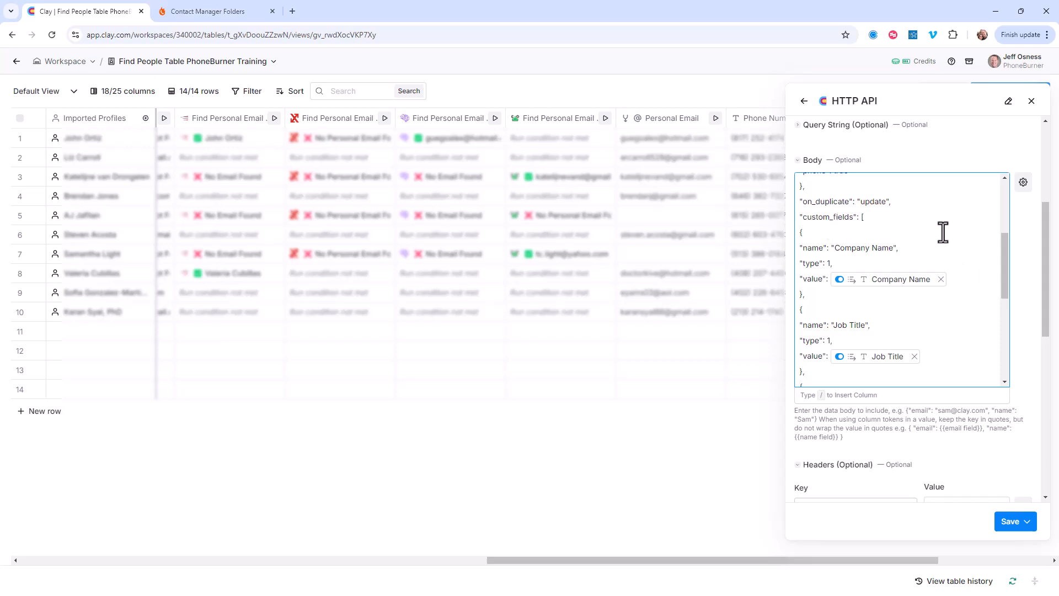
scroll(957, 235, "down", 2)
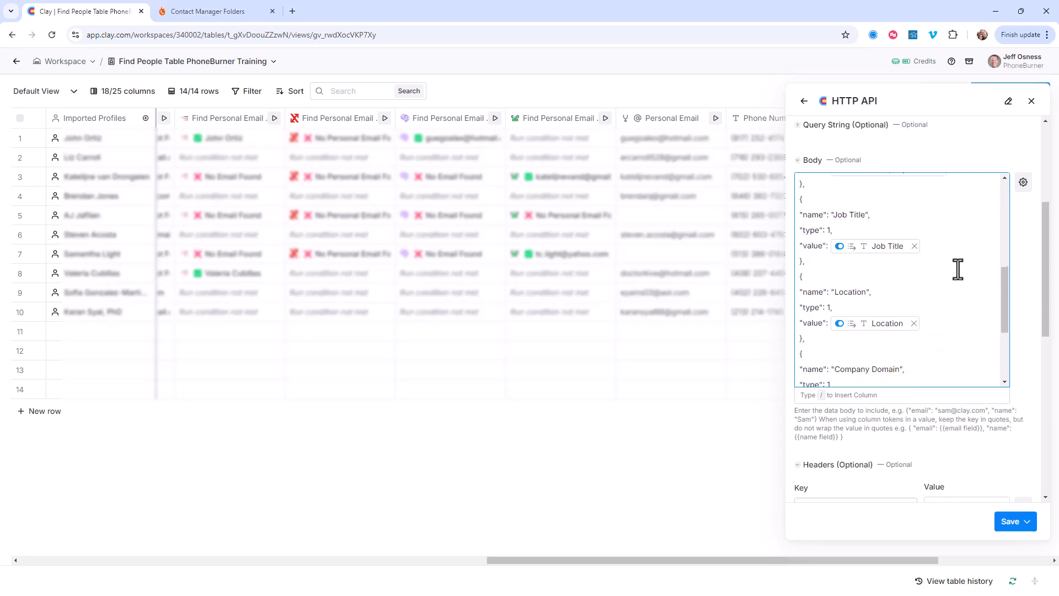
scroll(910, 272, "down", 2)
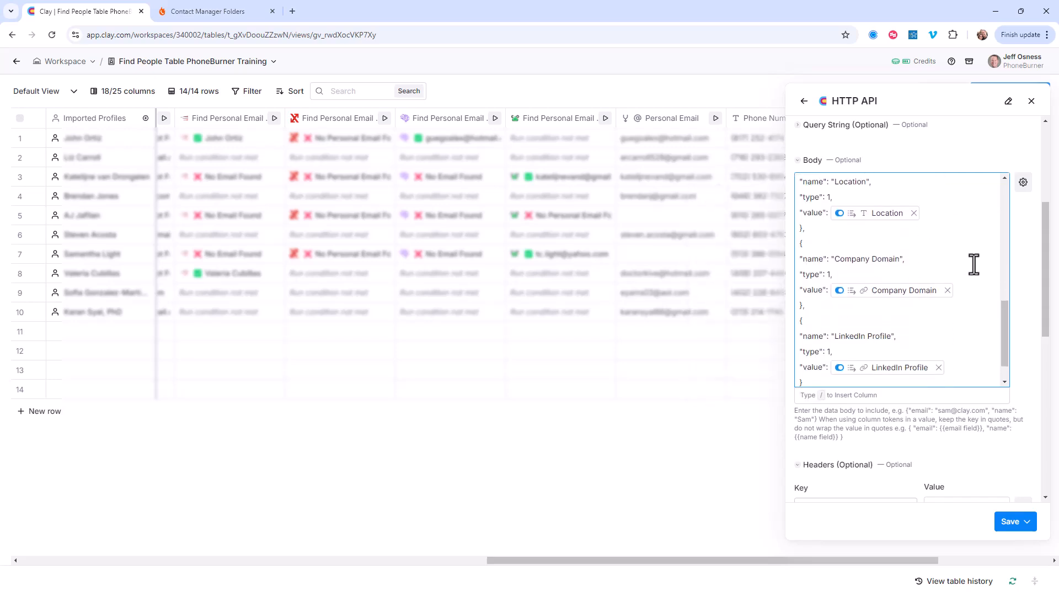
scroll(970, 279, "down", 1)
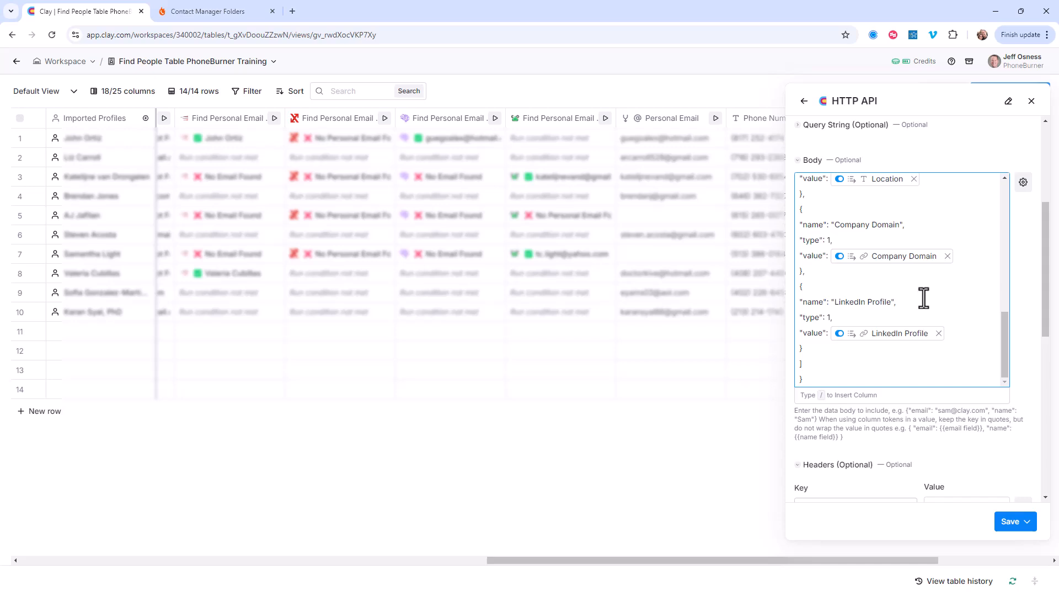
scroll(951, 301, "up", 2)
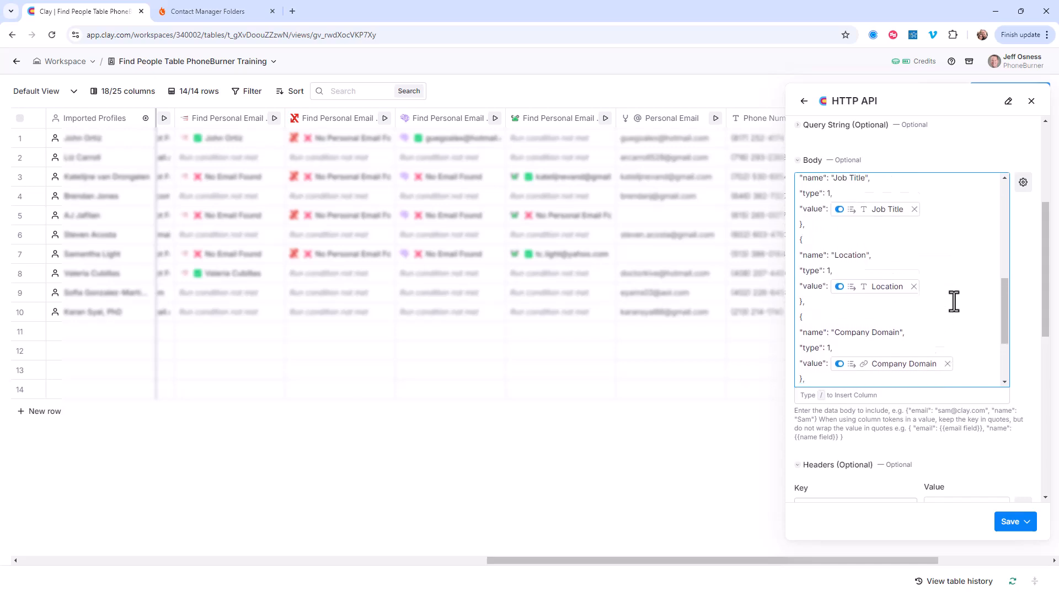
left_click(840, 213)
left_click(846, 235)
left_click(839, 289)
left_click(846, 312)
left_click(839, 366)
left_click(846, 390)
scroll(846, 331, "up", 2)
left_click(840, 245)
left_click(847, 267)
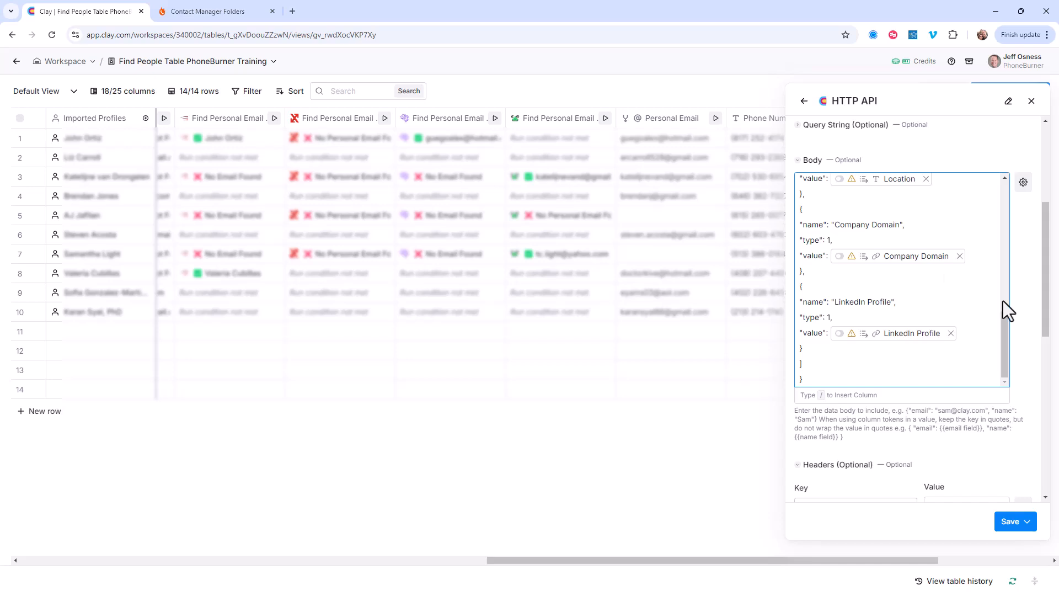
Step: Switch to PhoneBurner, generate a new personal access token in the integration settings and copy it
scroll(1011, 305, "down", 3)
scroll(1016, 315, "down", 2)
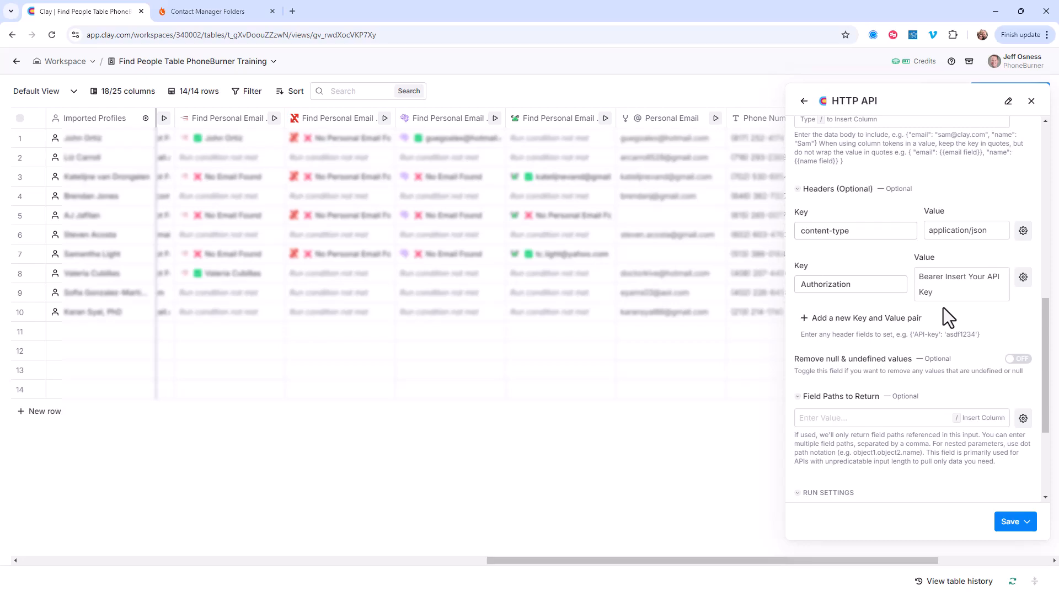
left_click(210, 12)
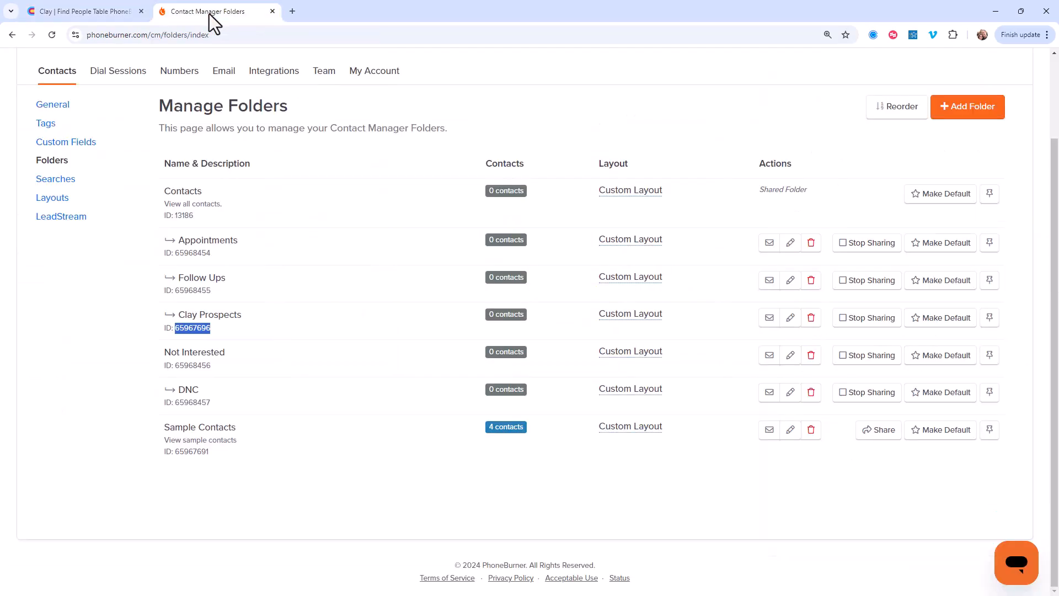
scroll(290, 52, "up", 3)
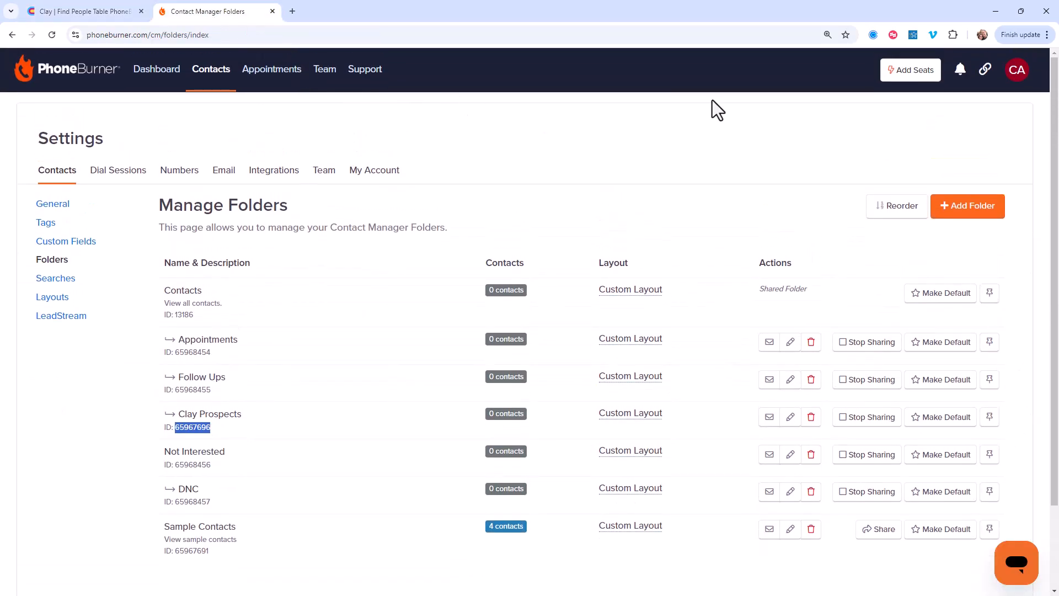
left_click(1021, 77)
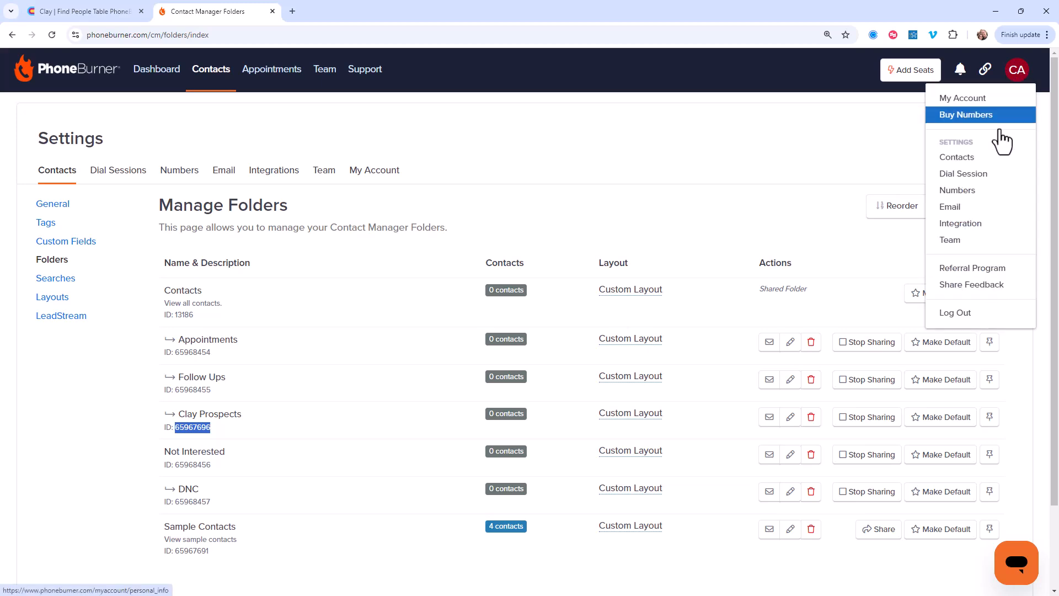
left_click(968, 223)
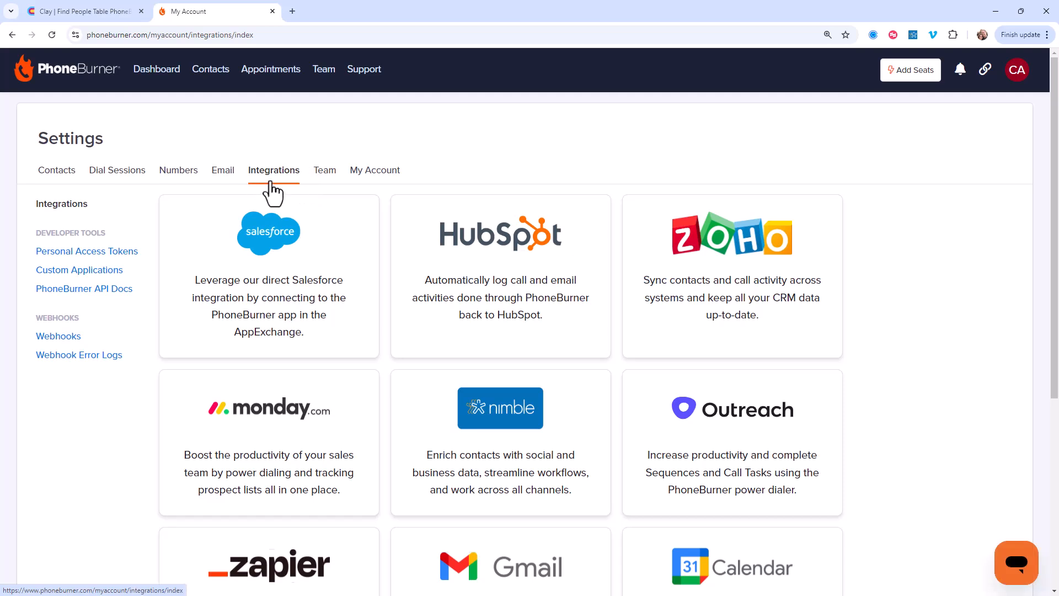
left_click(76, 257)
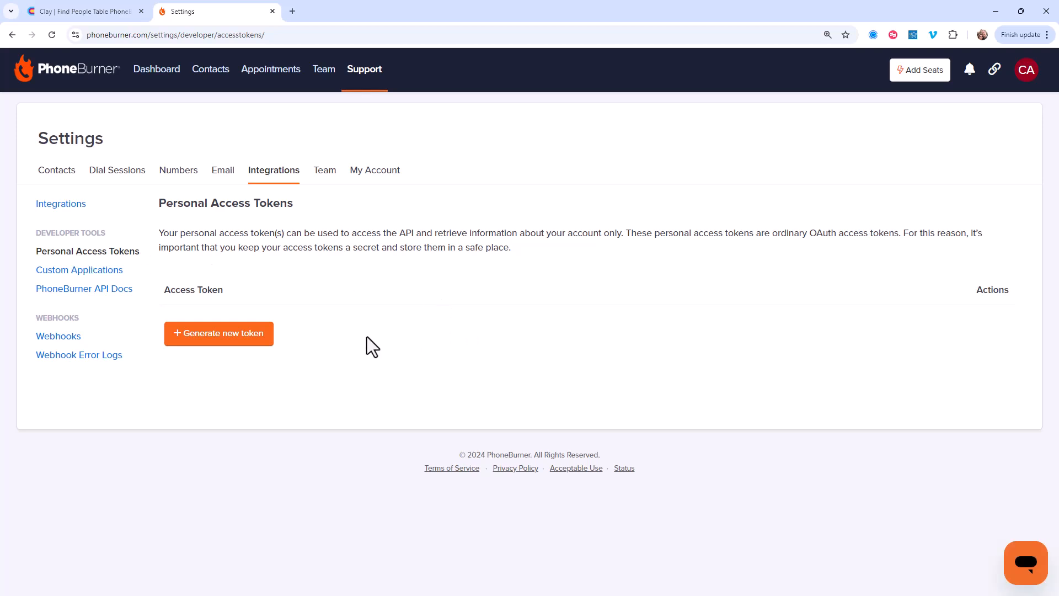
left_click(255, 342)
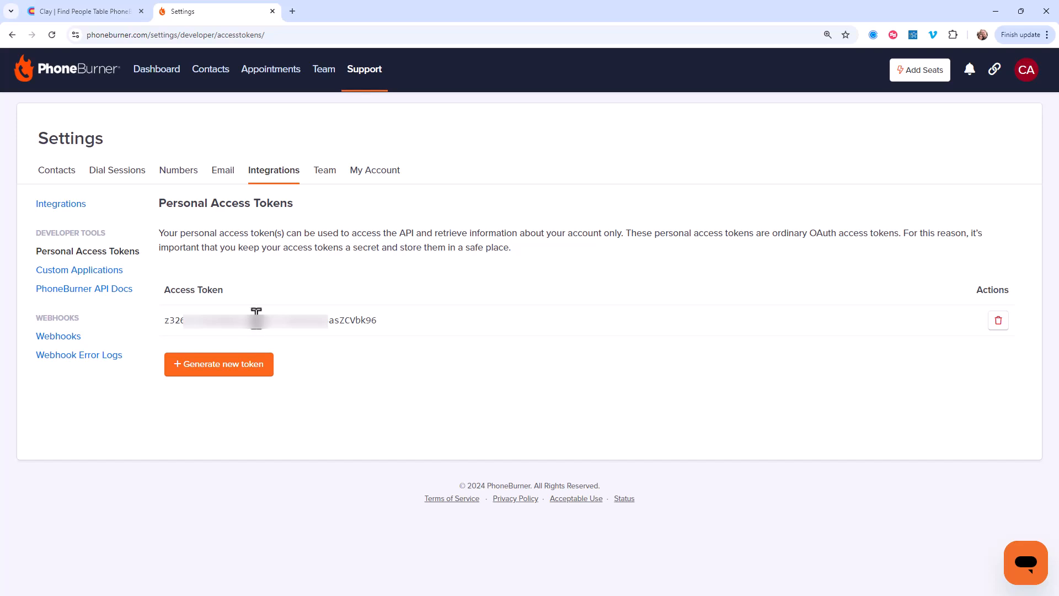
double_click(256, 316)
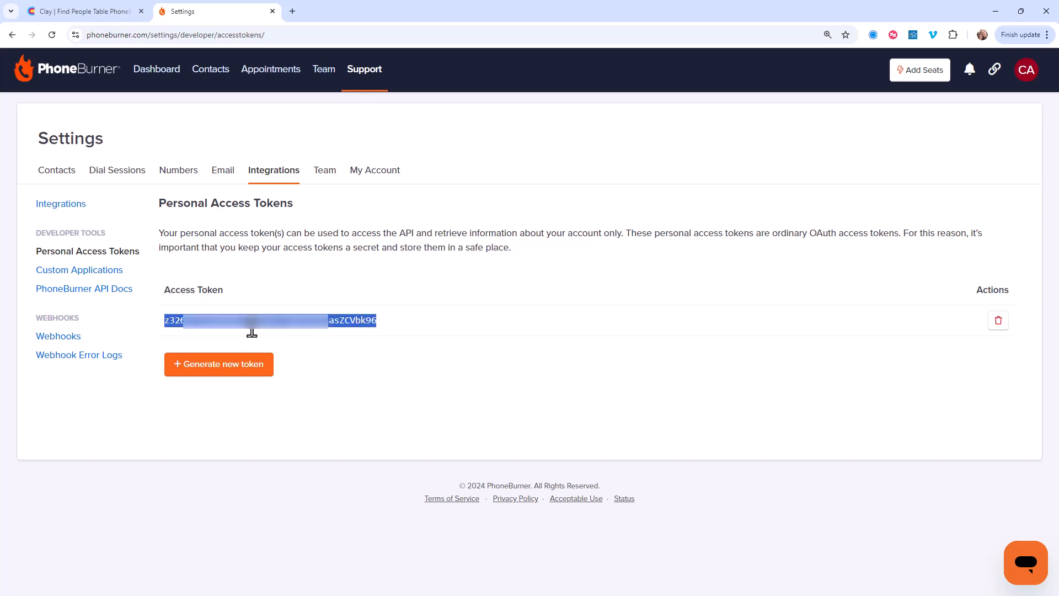
Step: Back in Clay, replace the API key placeholder after Bearer in the Authorization header value with the copied access token
left_click(85, 11)
left_click(931, 291)
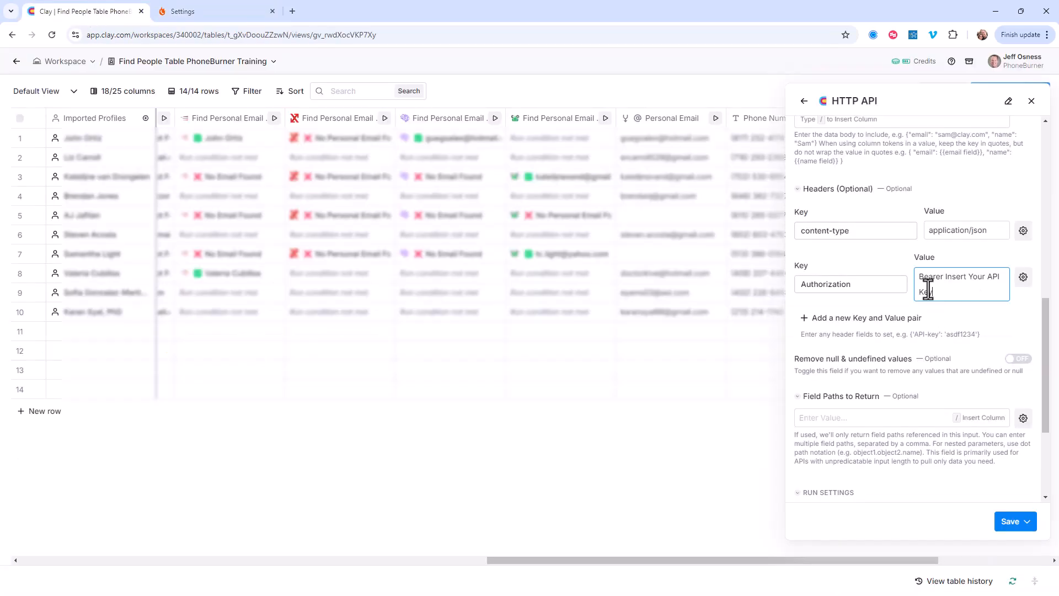
left_click_drag(937, 297, 945, 283)
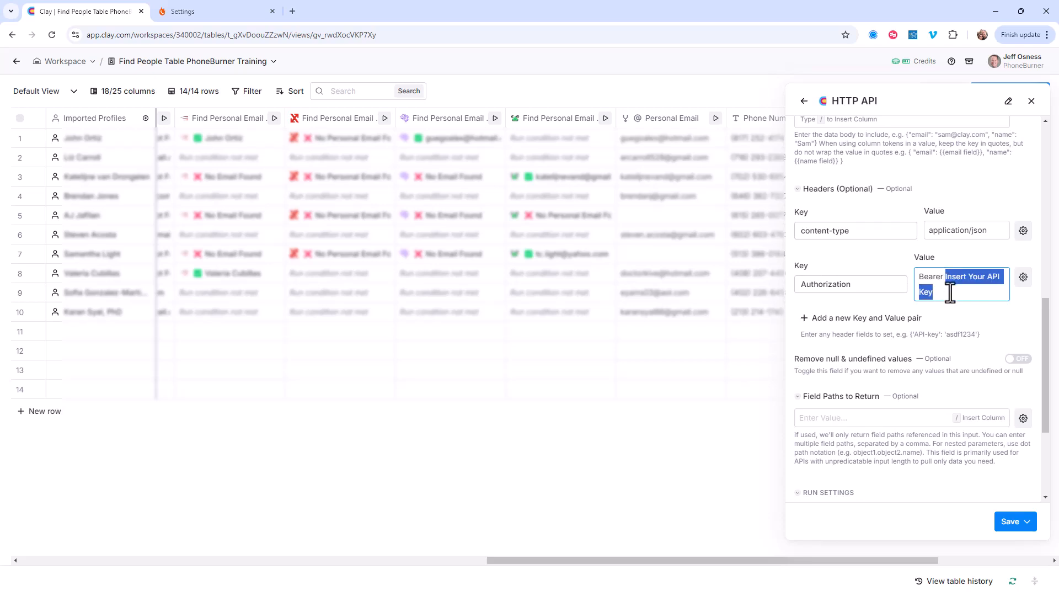
key("BackSpace")
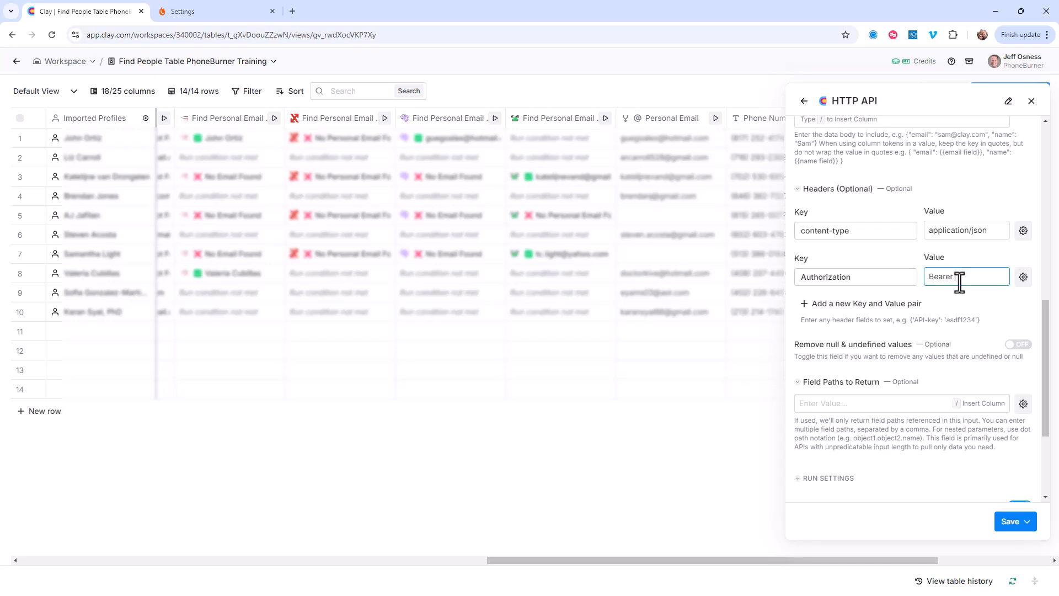
key("ctrl+v")
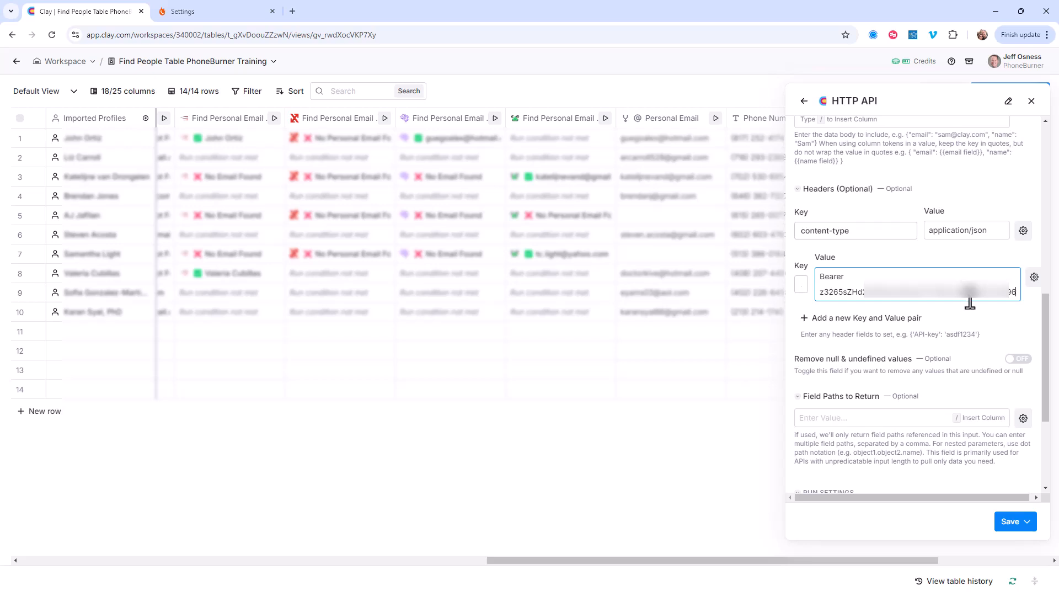
Step: Save the HTTP API enrichment without running it, and run its column for the first row only
left_click(1024, 521)
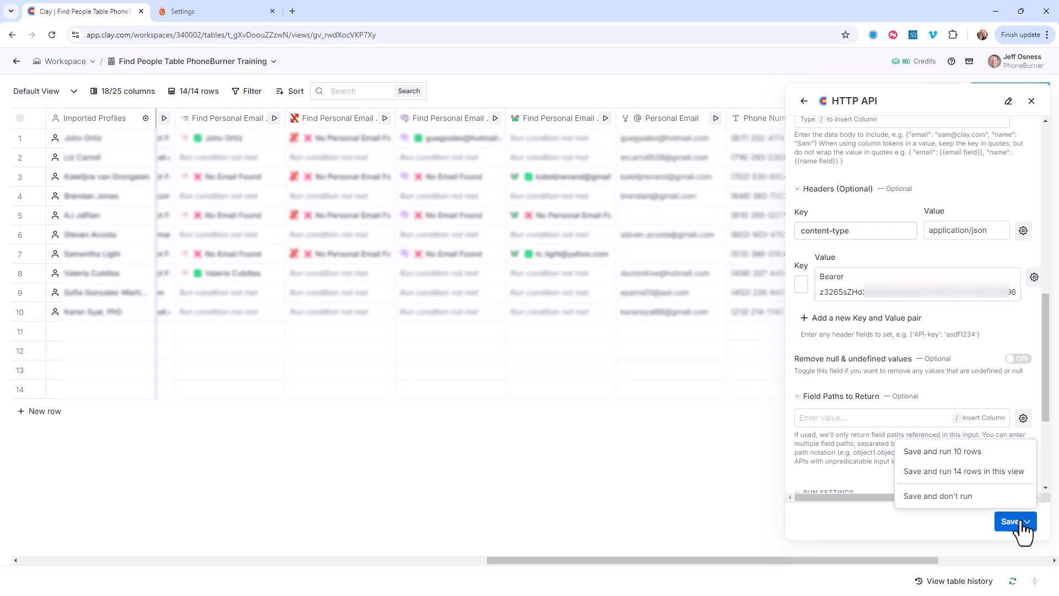
left_click(974, 499)
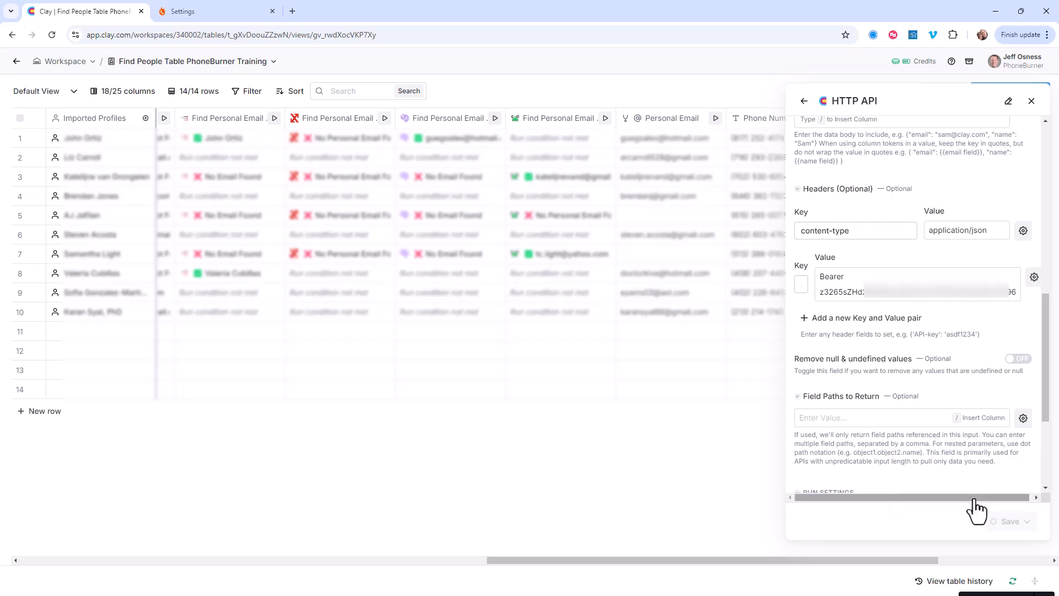
left_click_drag(899, 558, 974, 553)
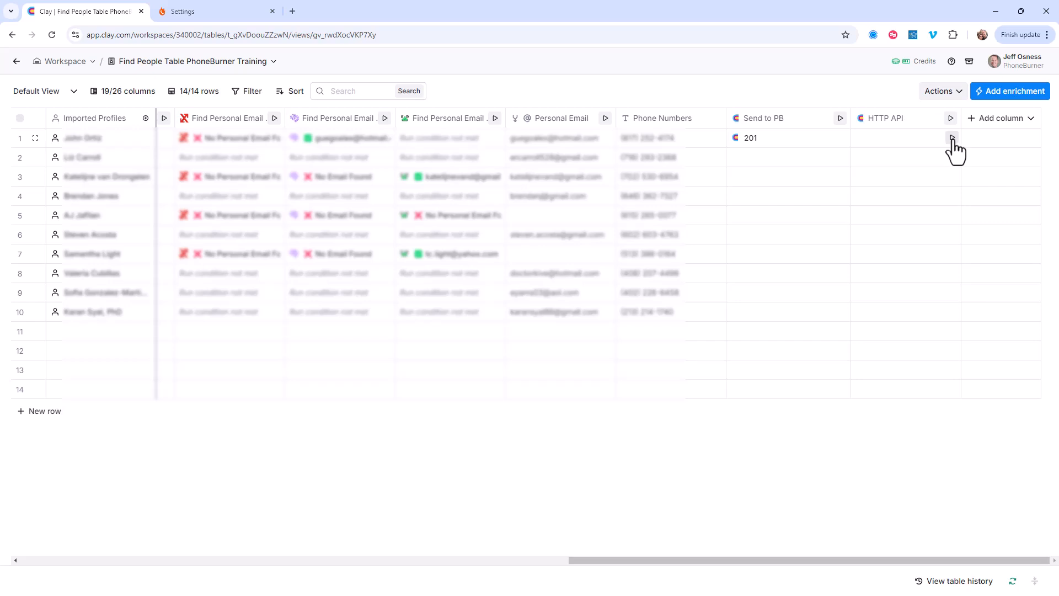
left_click(952, 138)
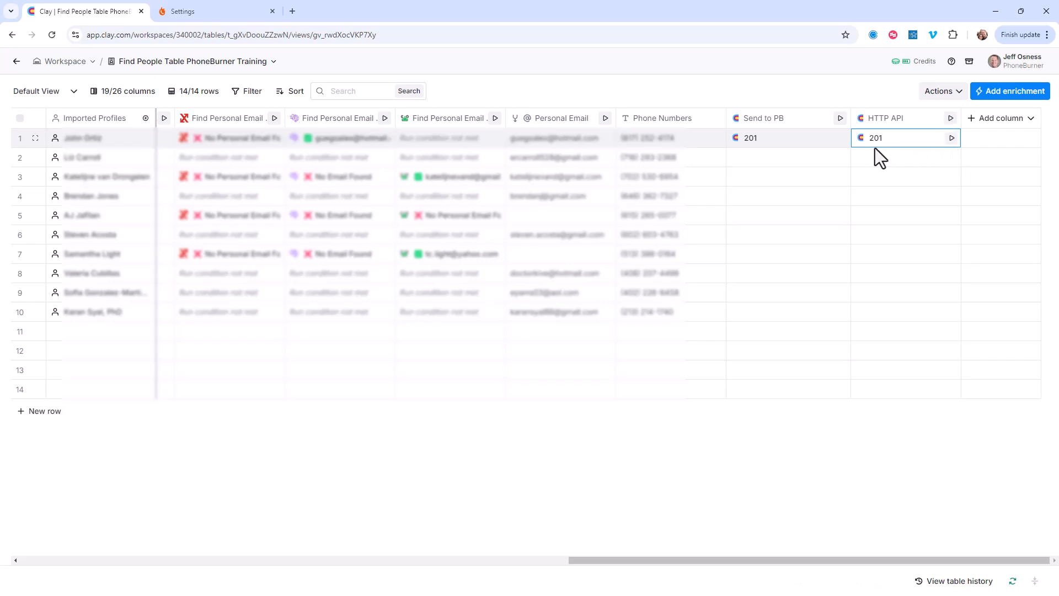
Step: Switch to PhoneBurner, open the contact in the Clay Prospects folder and check its profile details, note and custom fields
left_click(168, 11)
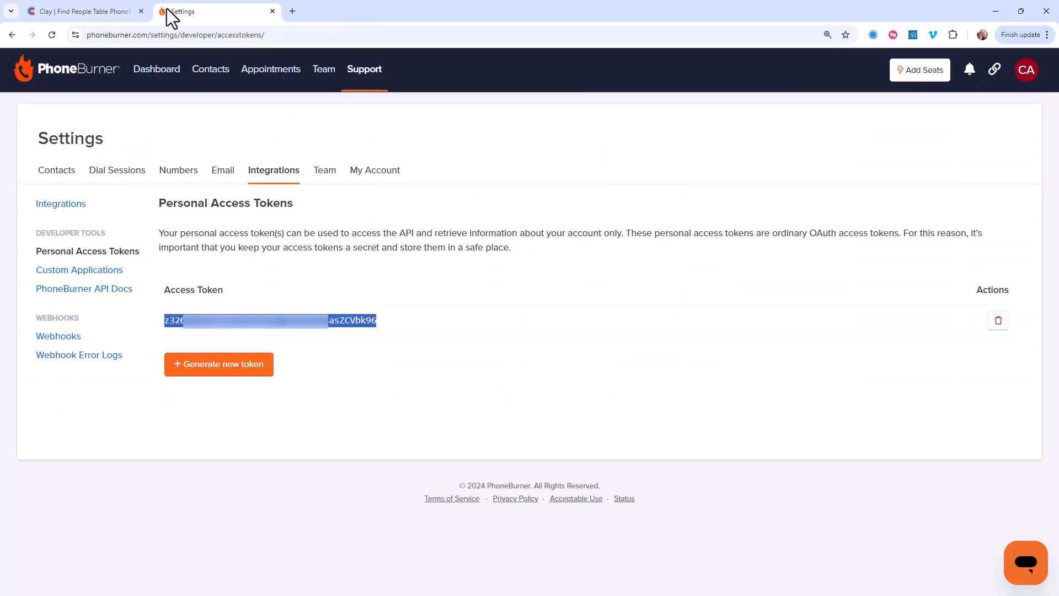
left_click(212, 81)
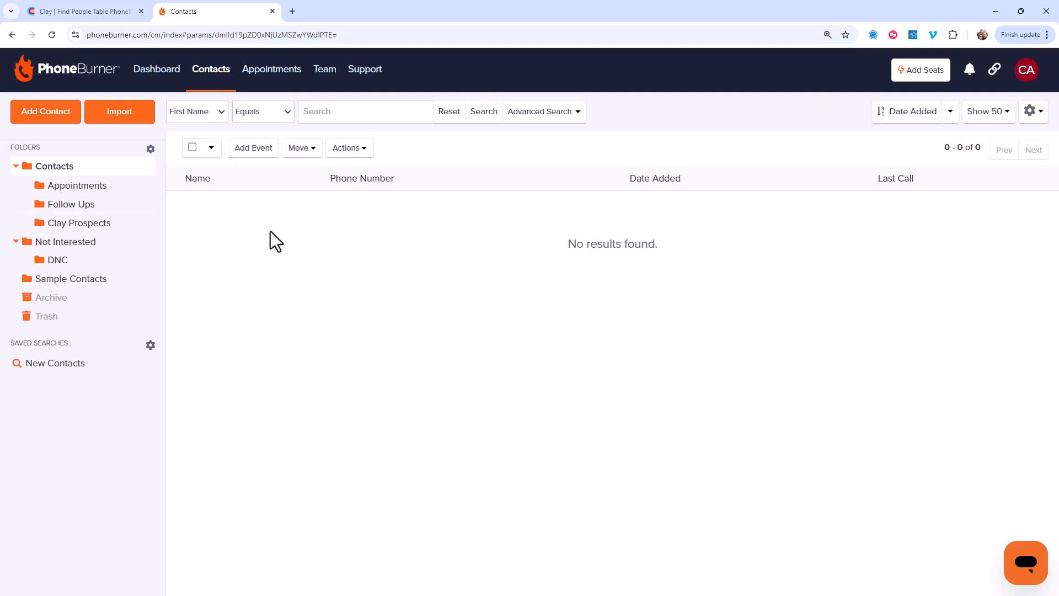
left_click(118, 232)
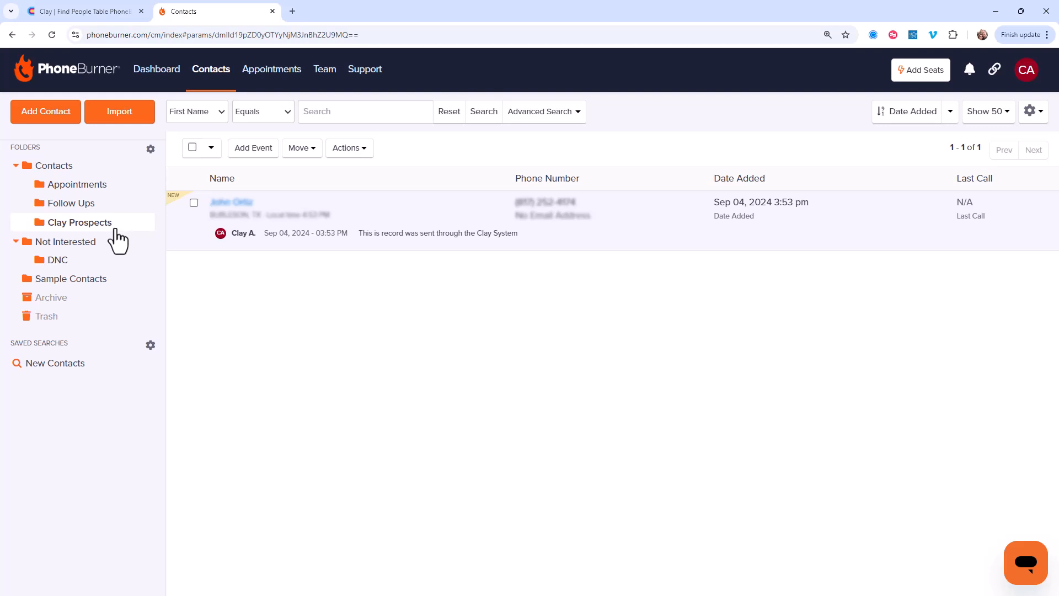
left_click(231, 208)
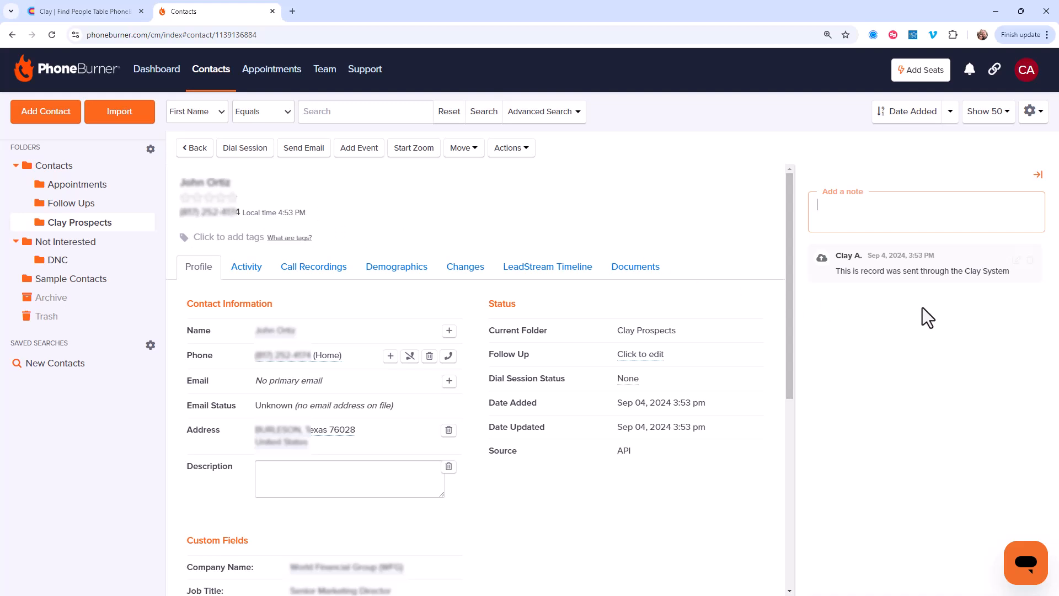
scroll(360, 389, "down", 4)
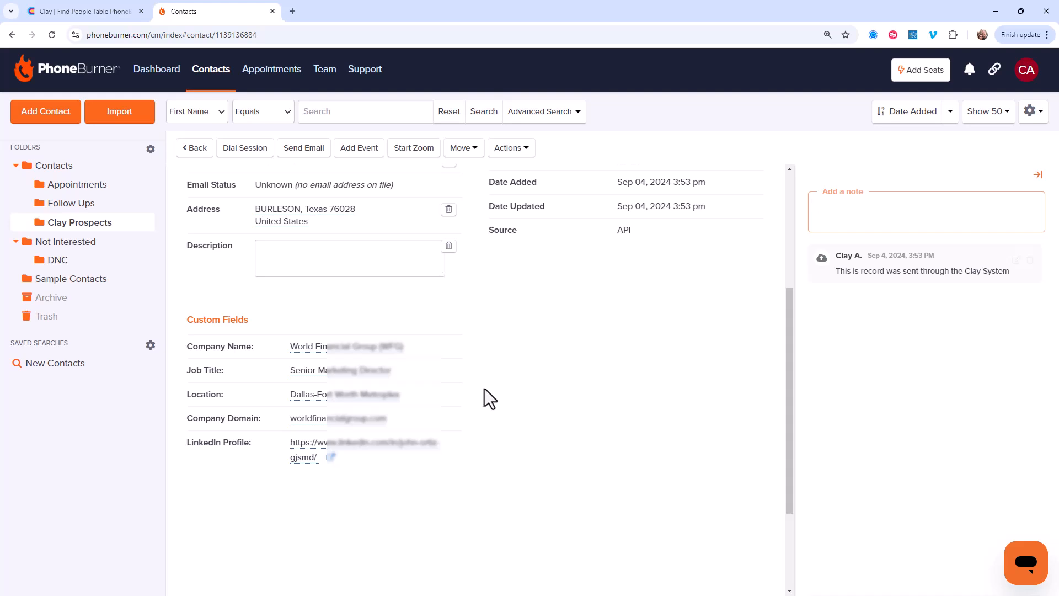
Step: Switch back to Clay and run the HTTP API column on the first 10 rows
left_click(81, 9)
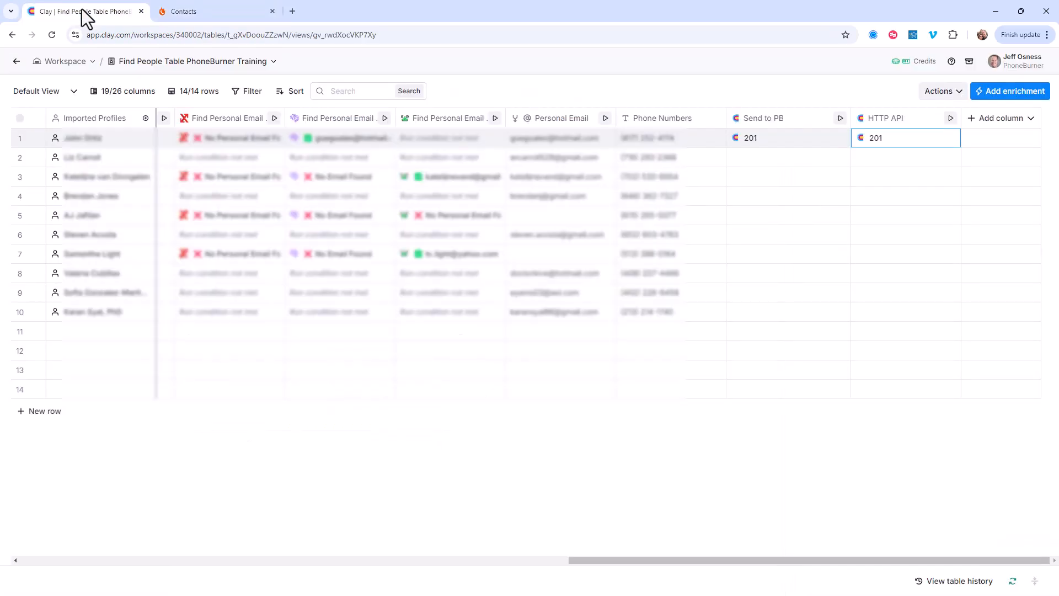
left_click(950, 118)
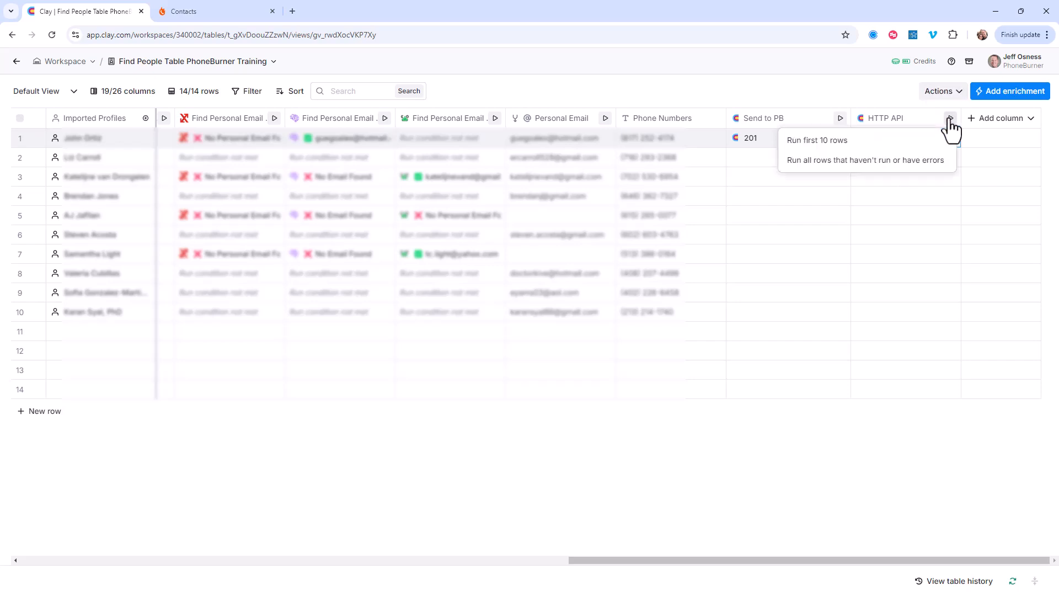
left_click(848, 141)
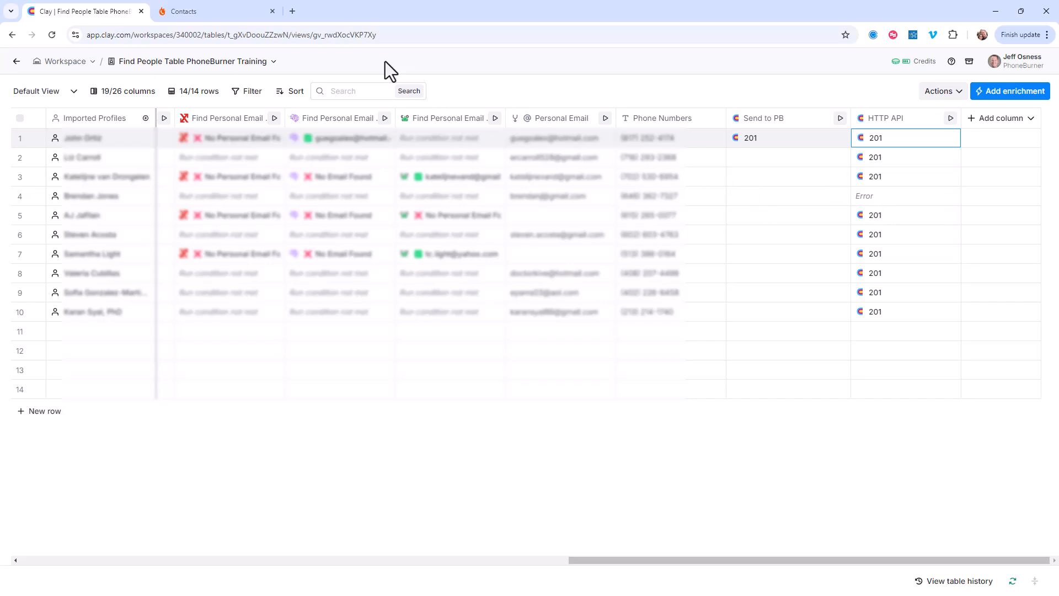
Step: Switch to PhoneBurner, return to the Clay Prospects contact list and review the contacts sent from Clay
left_click(221, 11)
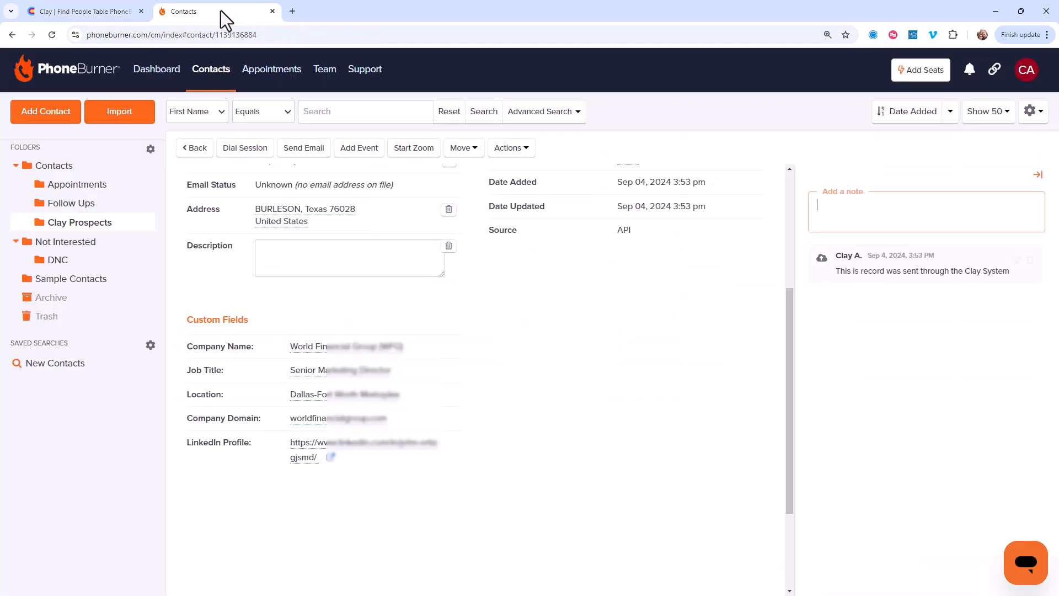
left_click(205, 154)
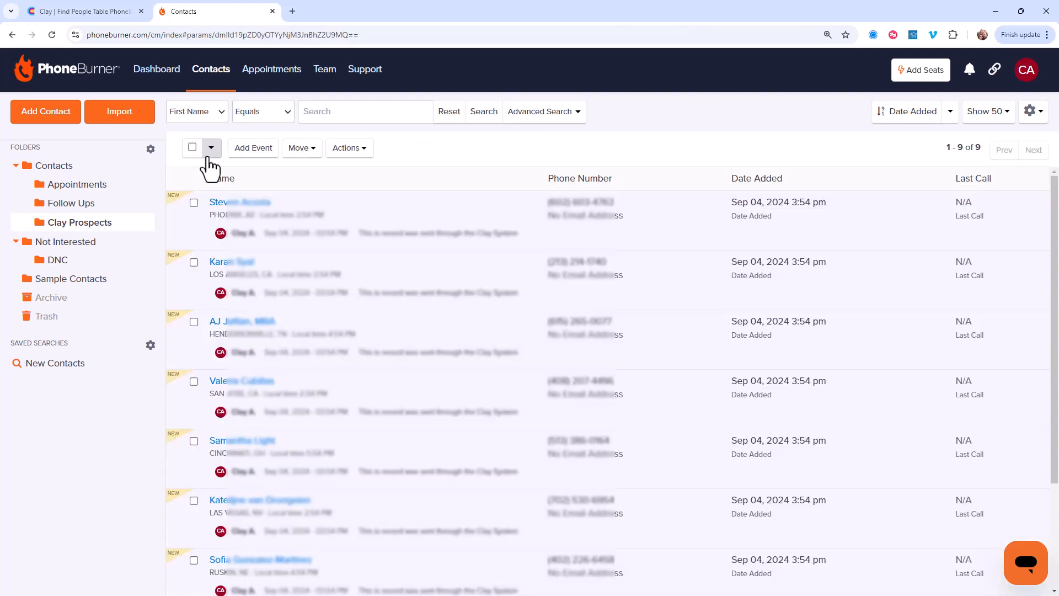
scroll(207, 159, "down", 3)
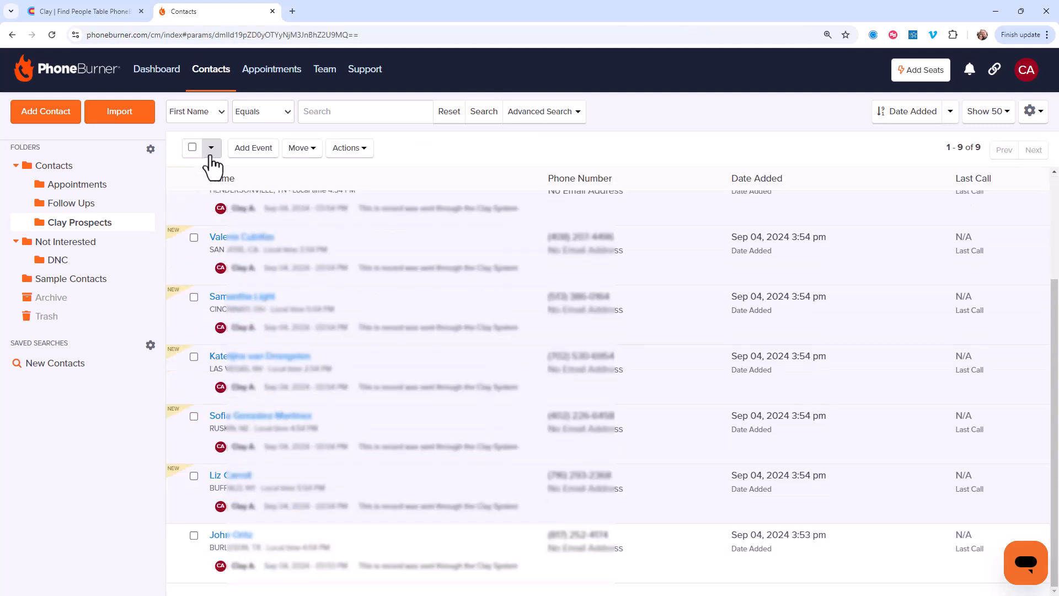